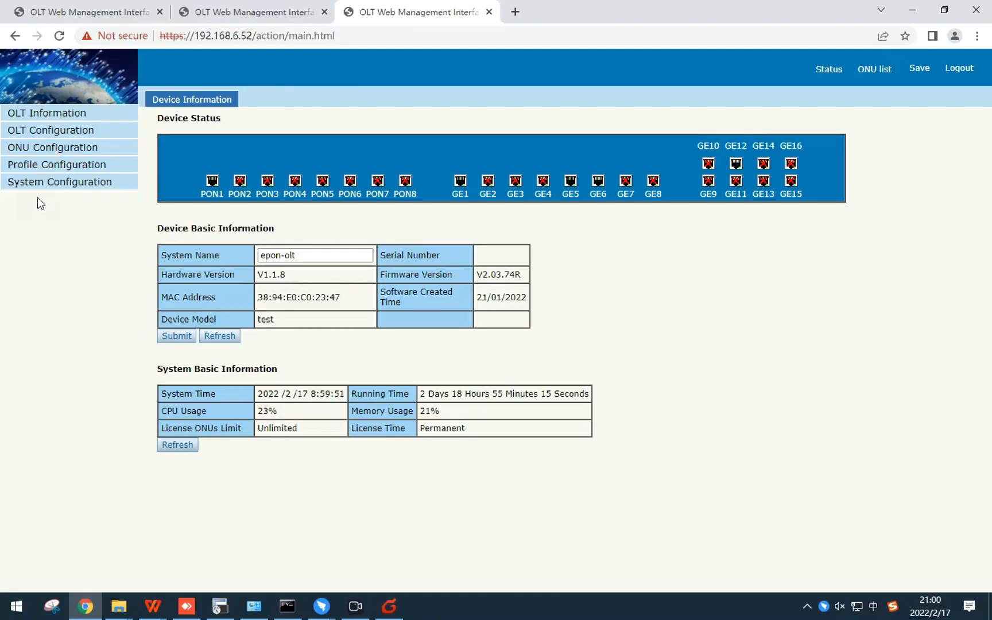
Open the information page of ONU EPON0/1:1 to check its vendor ID, model ID and software version.
click(65, 145)
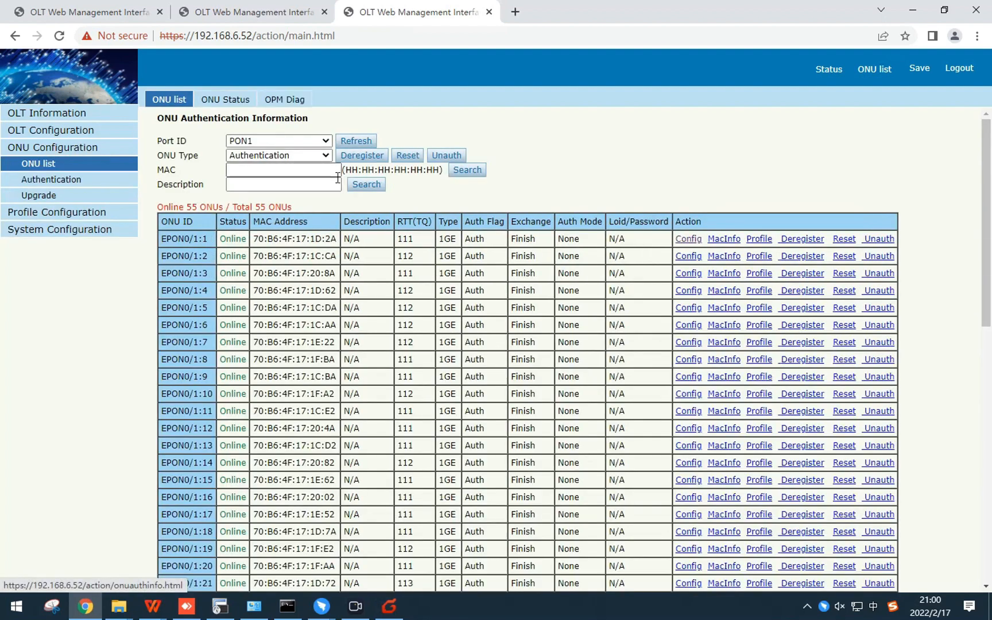
click(689, 240)
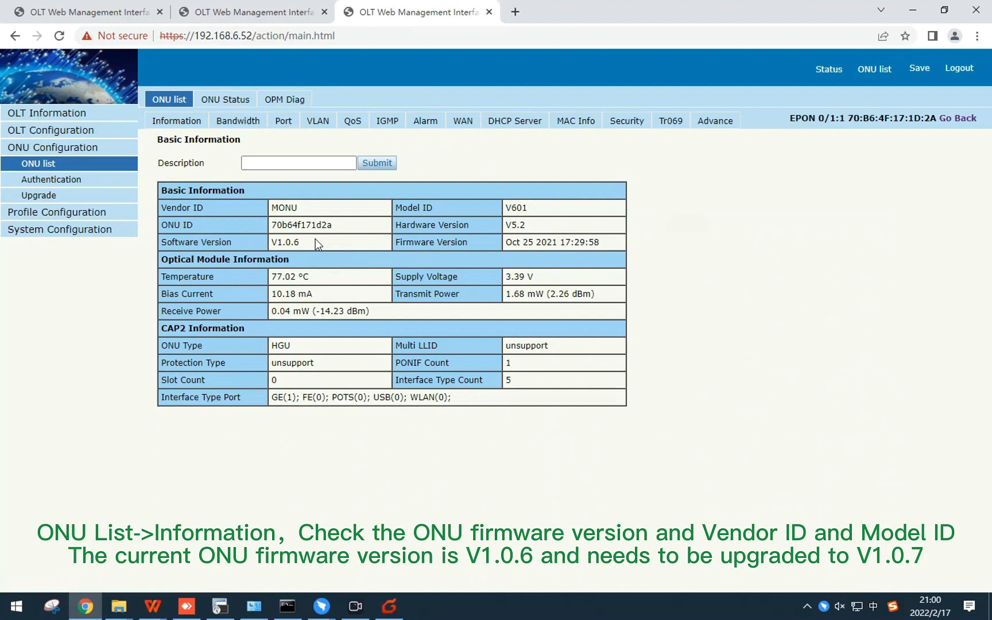
Open the manual ONU upgrade settings and enter ONU ranges 1-1 and 3-3 for port PON1.
click(50, 197)
click(287, 104)
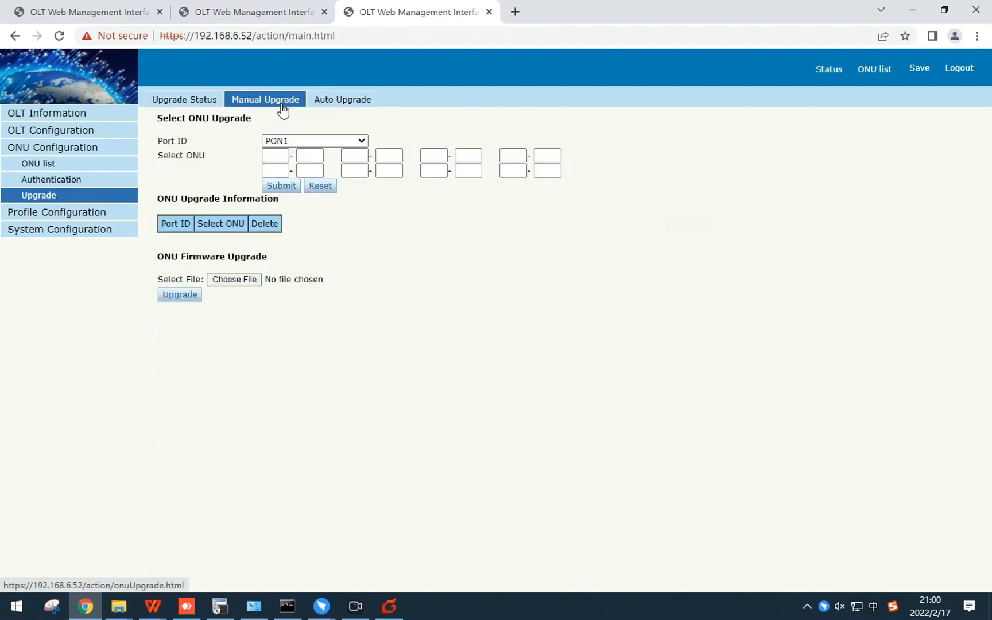
click(277, 155)
text(1)
click(310, 155)
text(1)
click(364, 155)
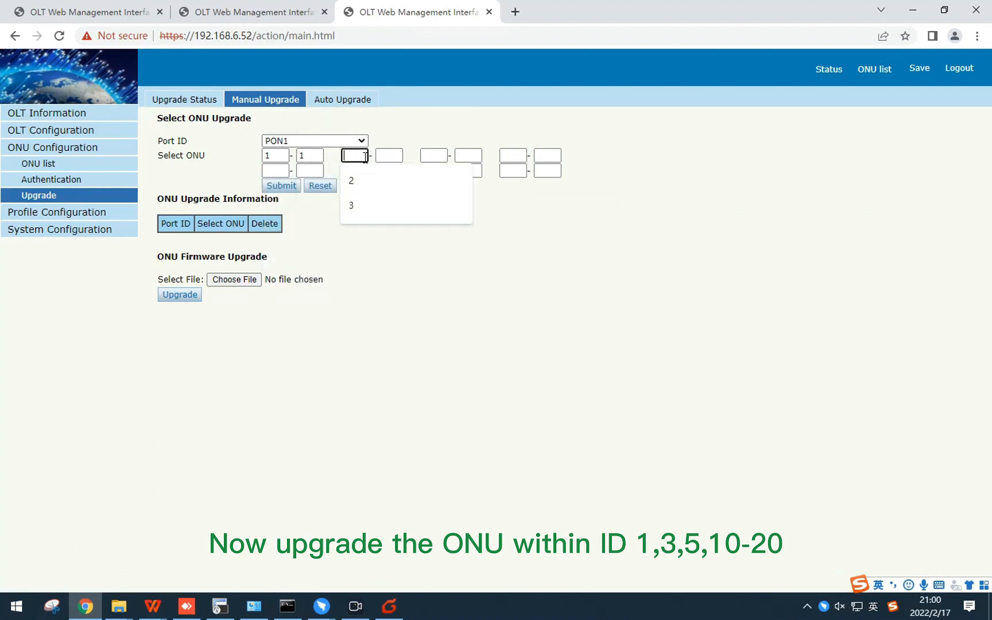
text(3)
click(389, 156)
text(3)
Add ONU ranges 5-5 and 10-20 to the PON1 upgrade selection and submit it.
click(438, 156)
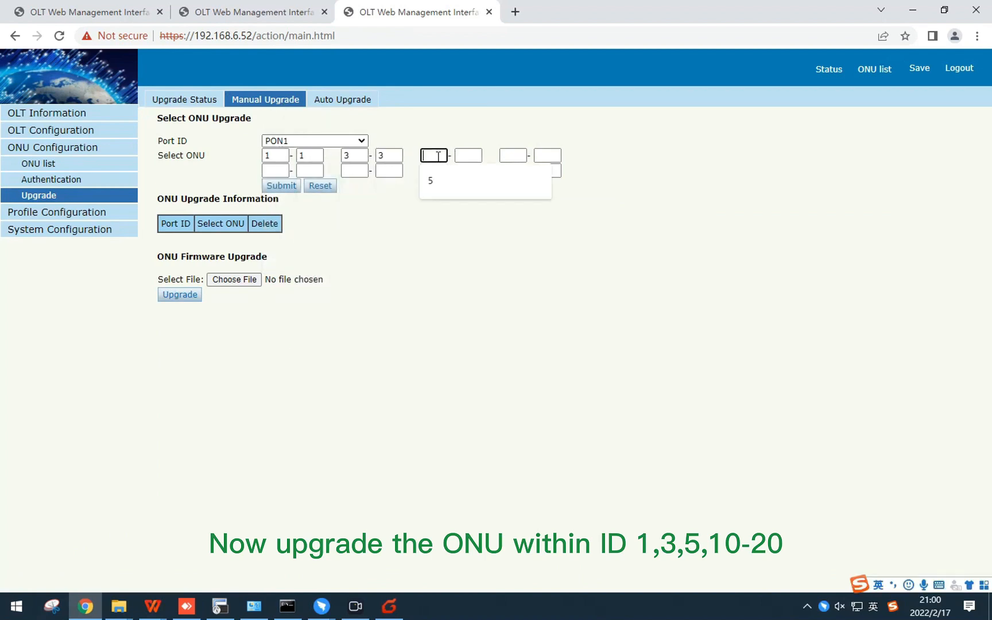
text(5)
click(468, 156)
text(5)
click(517, 155)
text(10)
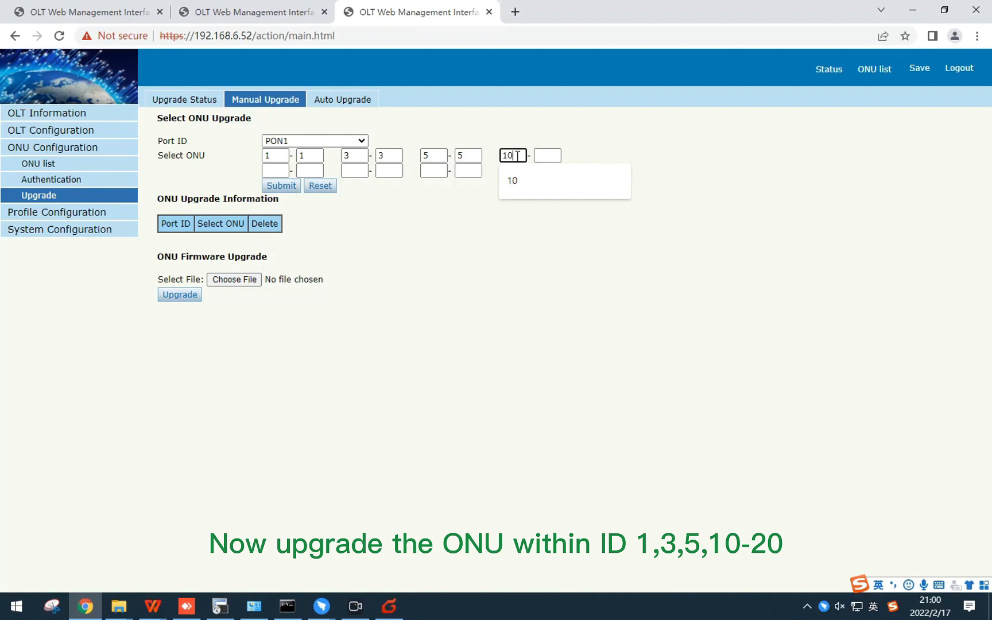
click(547, 155)
text(20)
click(475, 258)
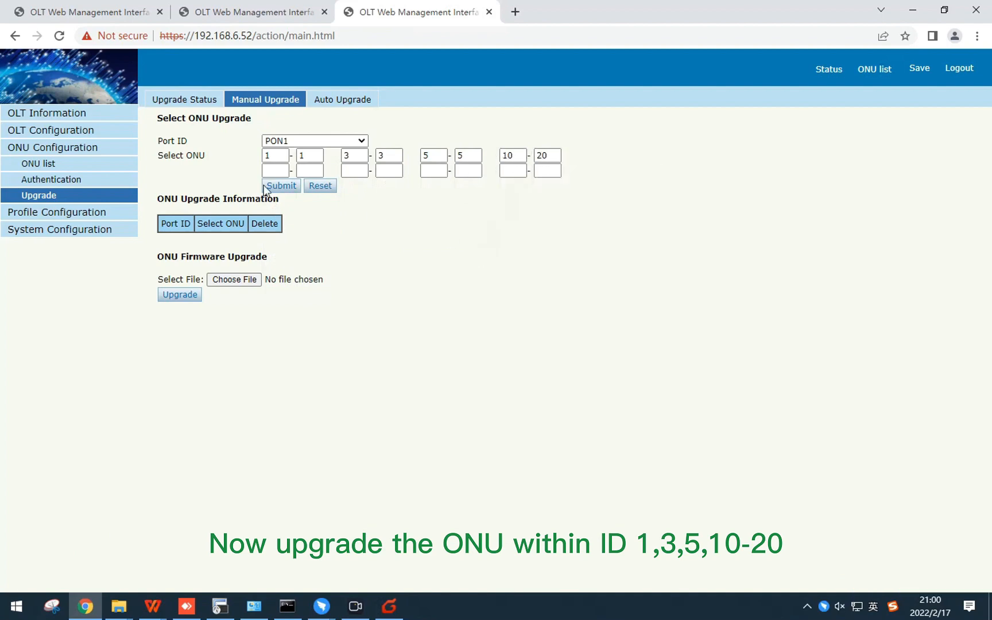
click(266, 187)
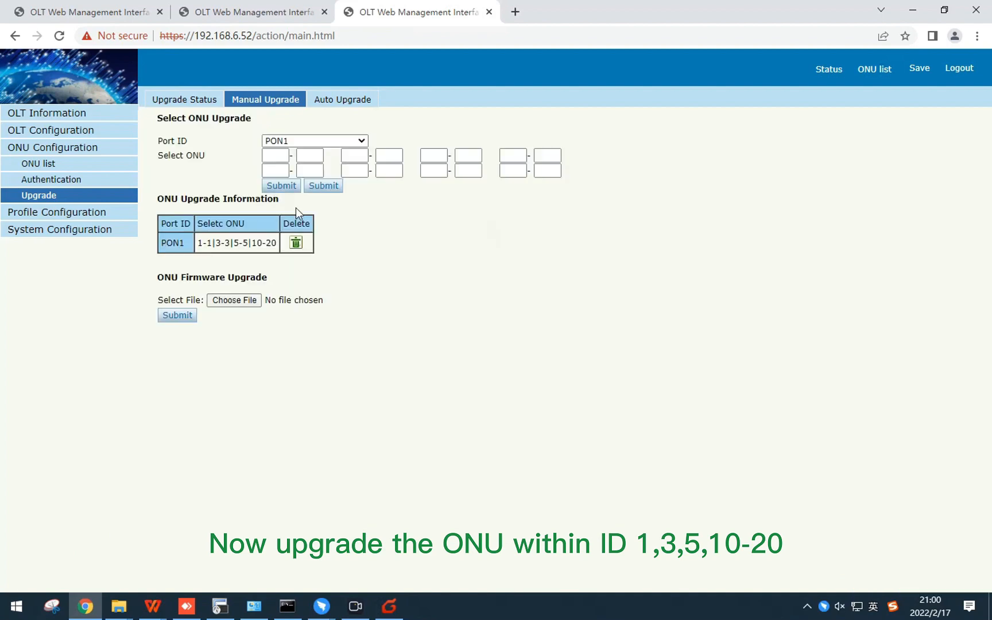
Choose the firmware image V2801RD_v1.0.7_220110_S245.img and start the manual ONU upgrade.
click(234, 300)
click(467, 323)
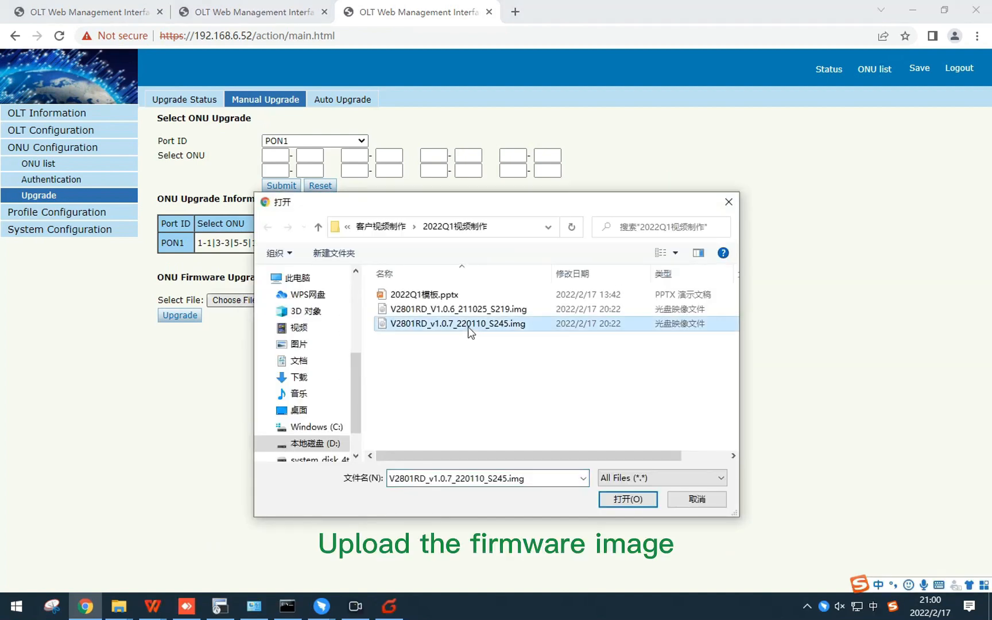
click(634, 498)
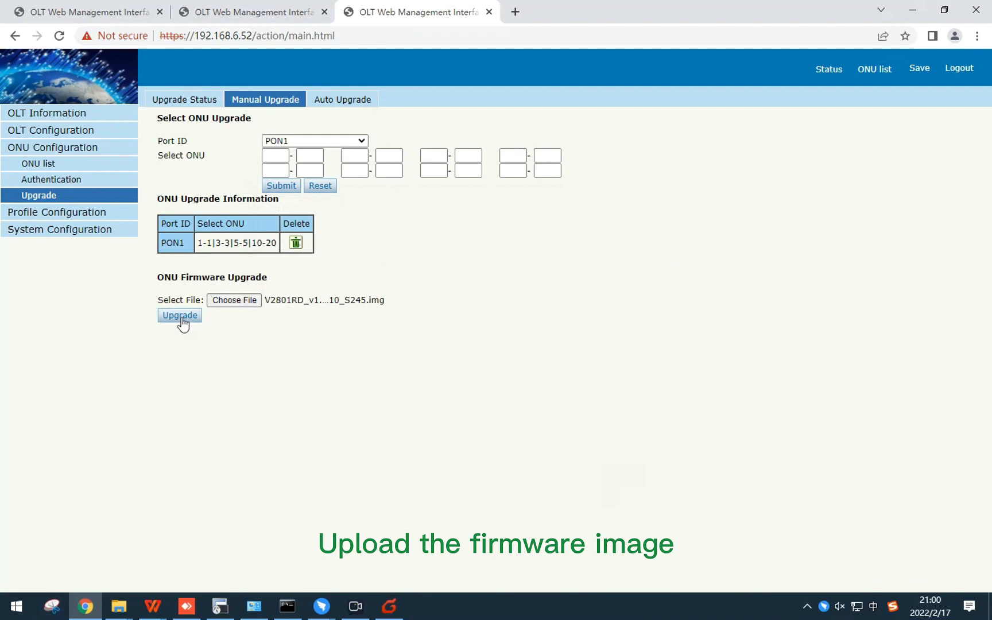
click(182, 316)
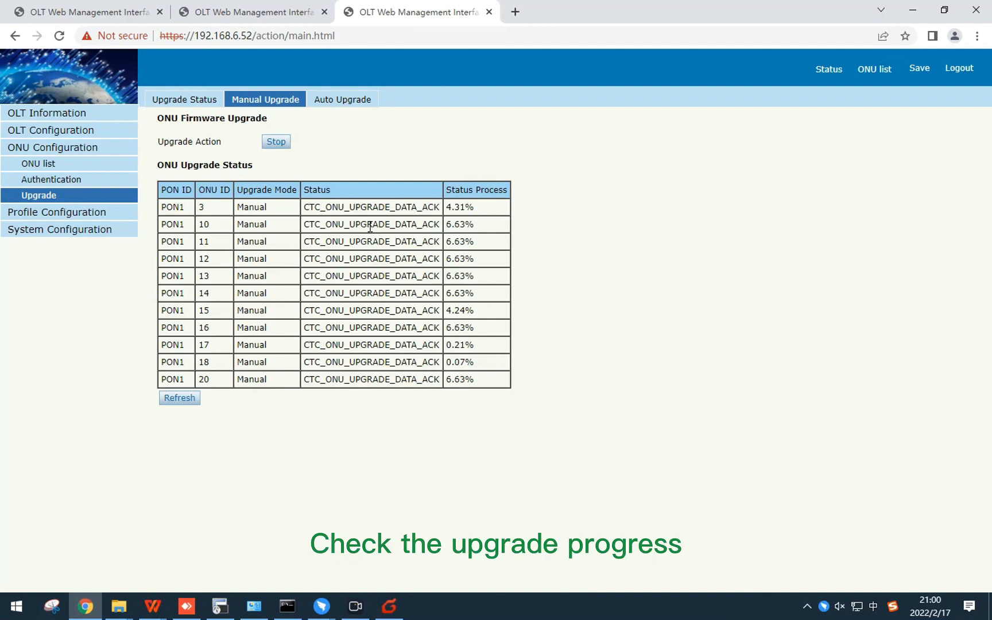
Refresh the ONU upgrade status repeatedly to follow the progress of the manual upgrade.
click(183, 399)
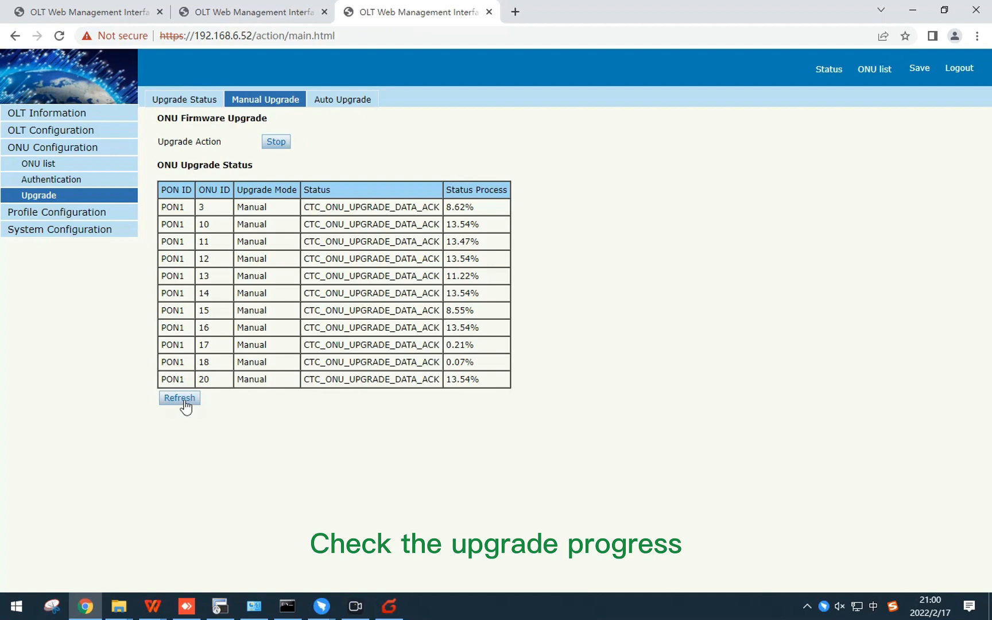
click(183, 400)
click(184, 400)
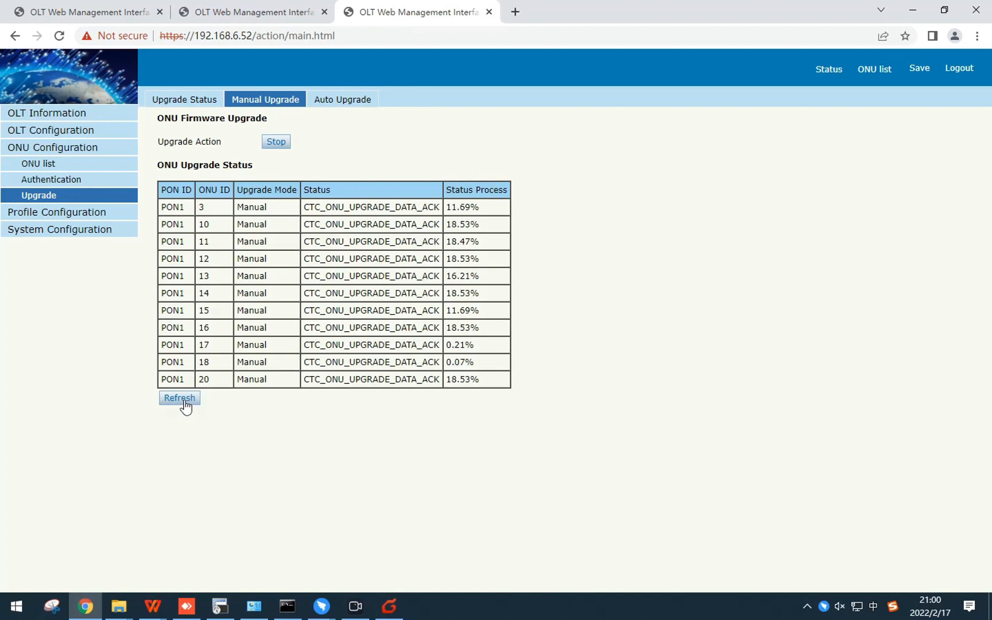
click(184, 401)
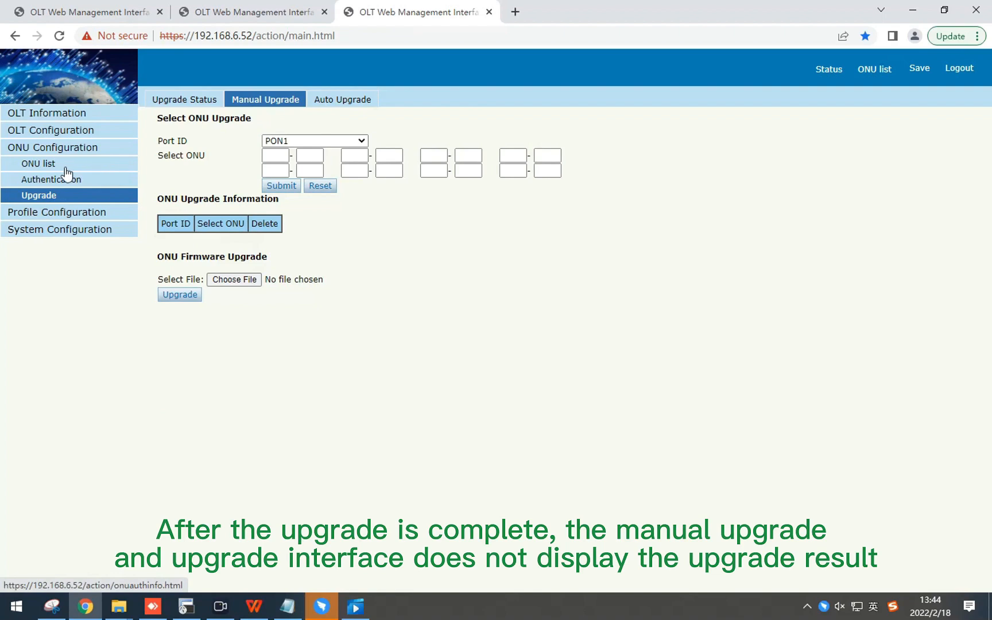
Check the manual upgrade result of ONU EPON0/1:1 in the PON1 ONU status information.
click(48, 166)
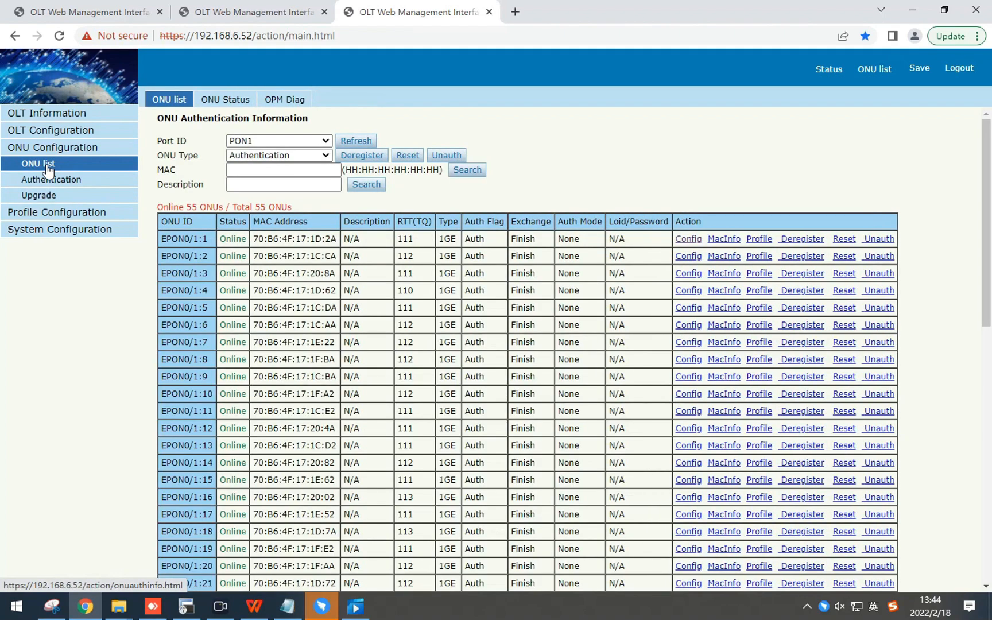
click(228, 102)
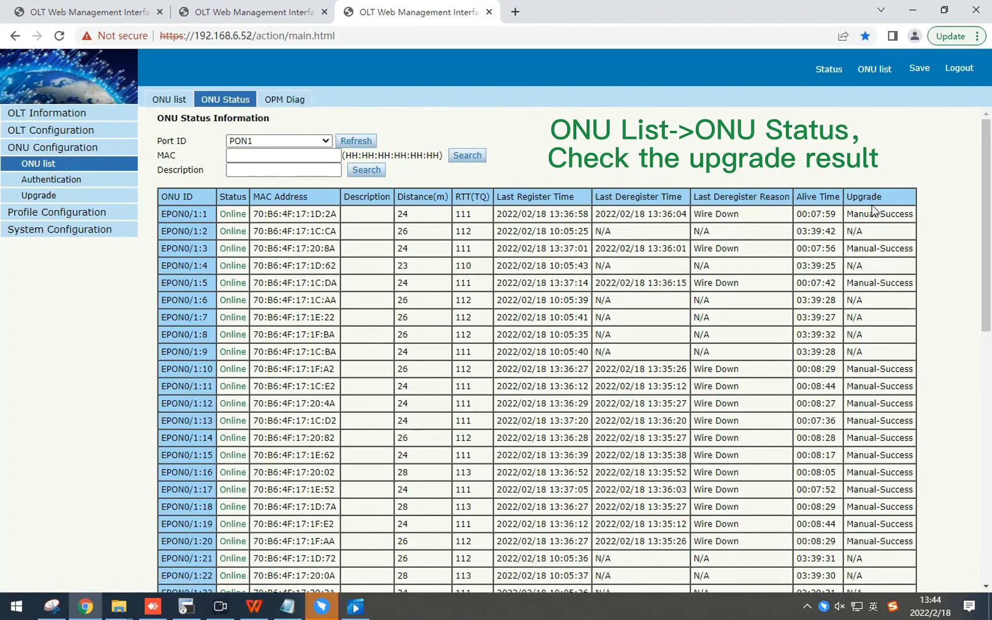
drag(848, 214, 917, 221)
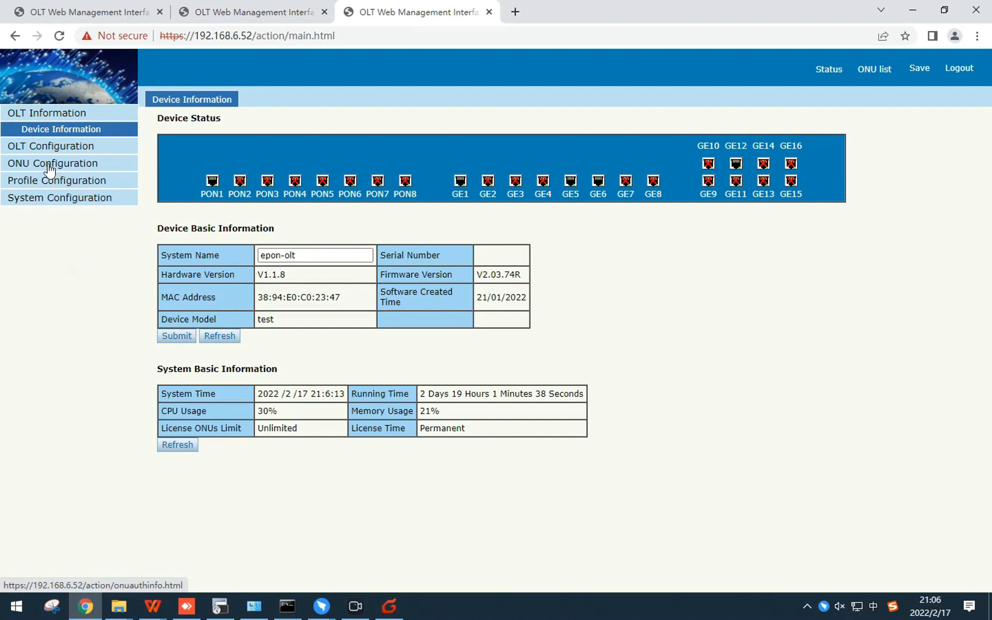
Fill in an ONU auto upgrade rule with vendor ID MONU, model ID V601 and software version V1.0.7.
click(50, 167)
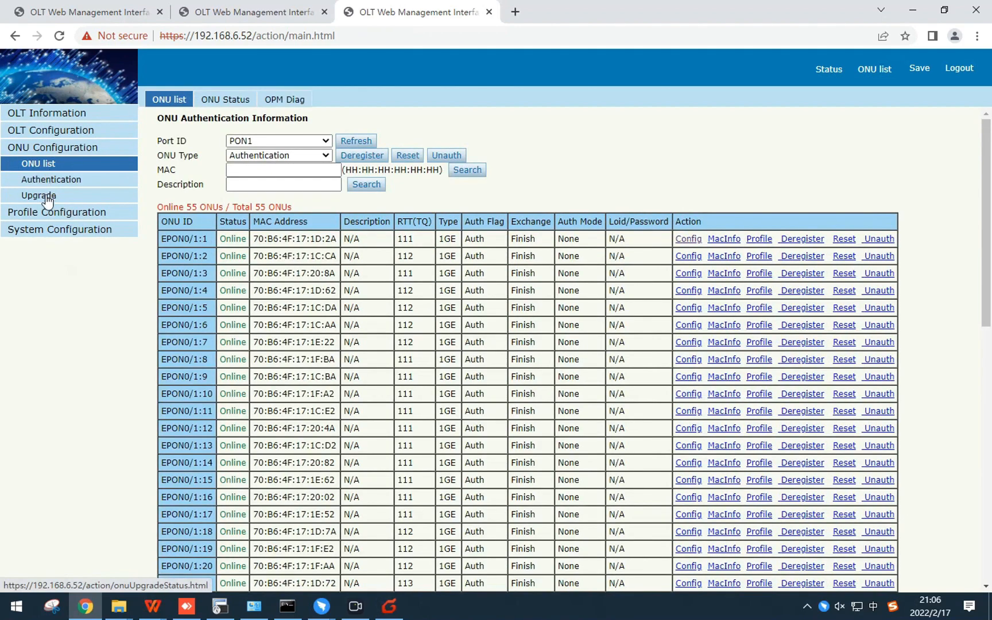
click(46, 198)
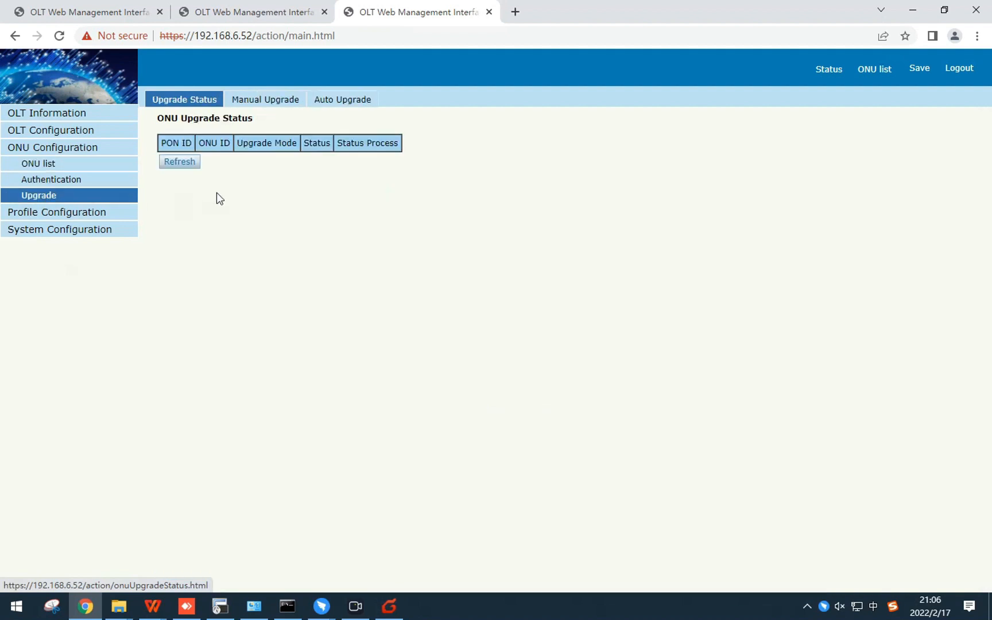
click(342, 102)
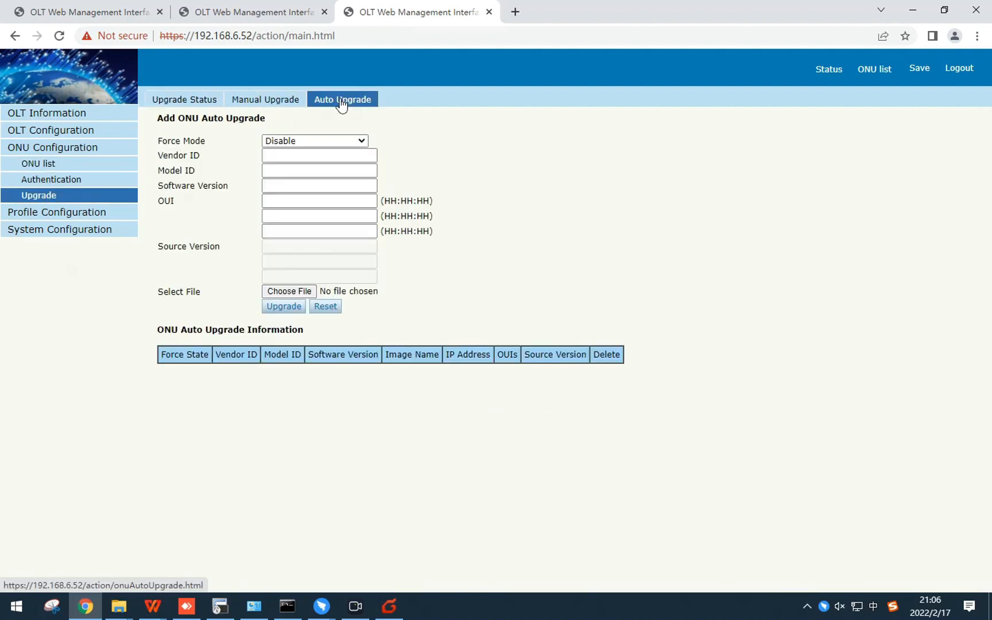
click(278, 154)
click(279, 179)
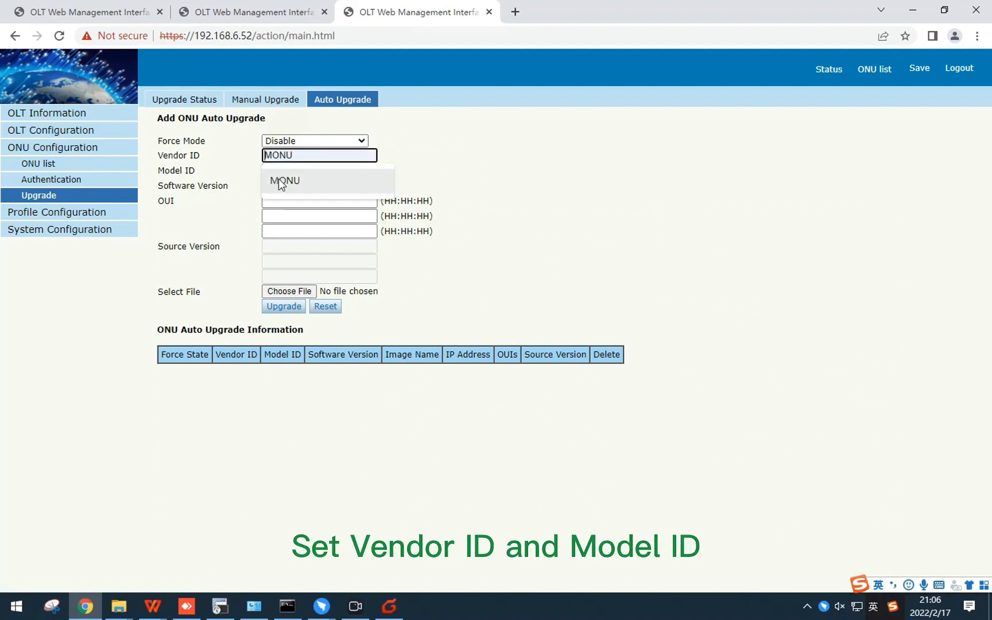
click(283, 170)
text(v6)
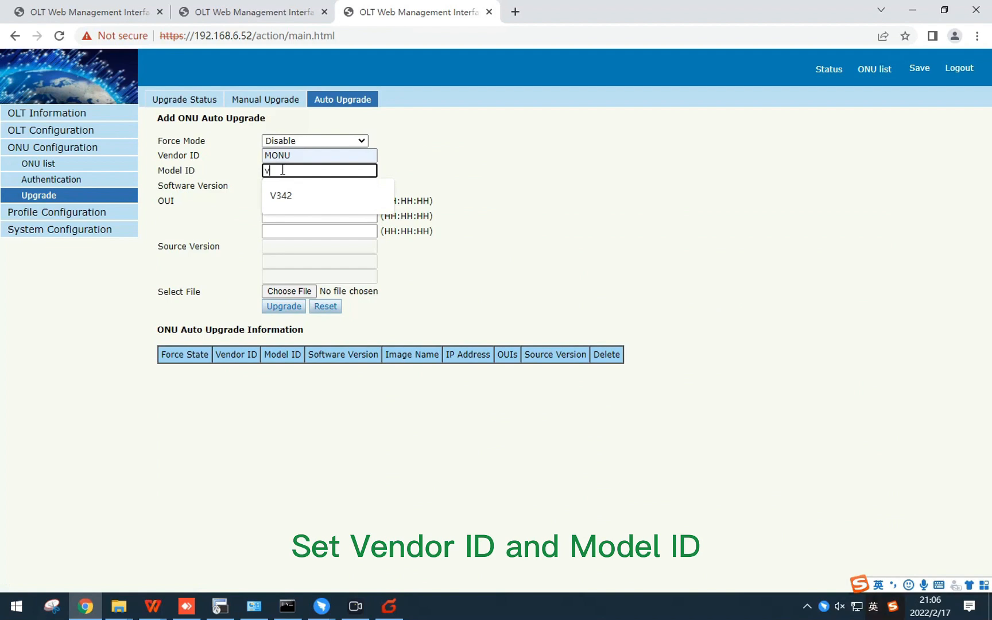
key(BackSpace)
key(BackSpace)
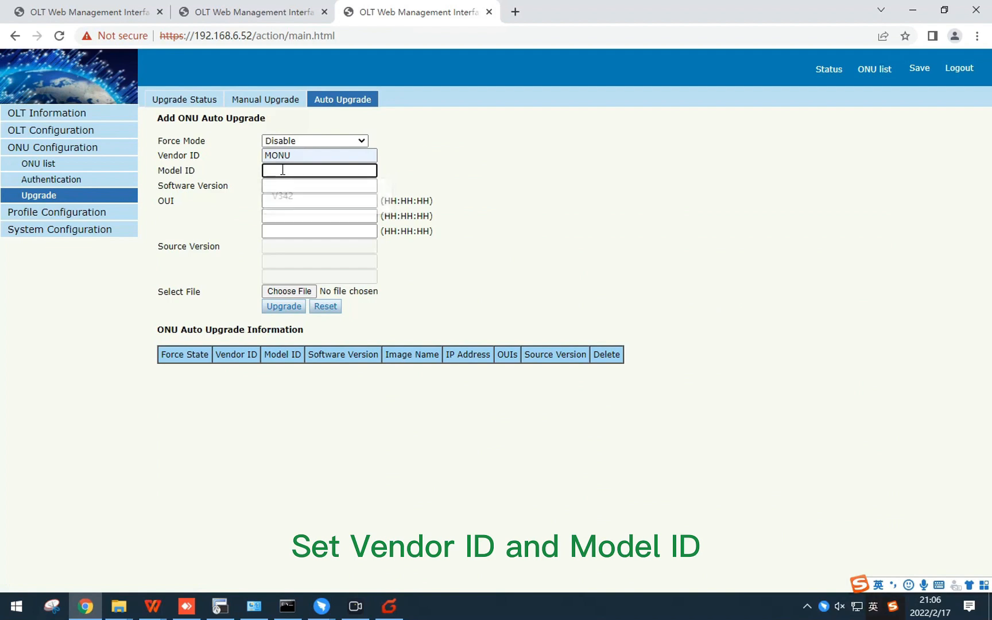
text(V601)
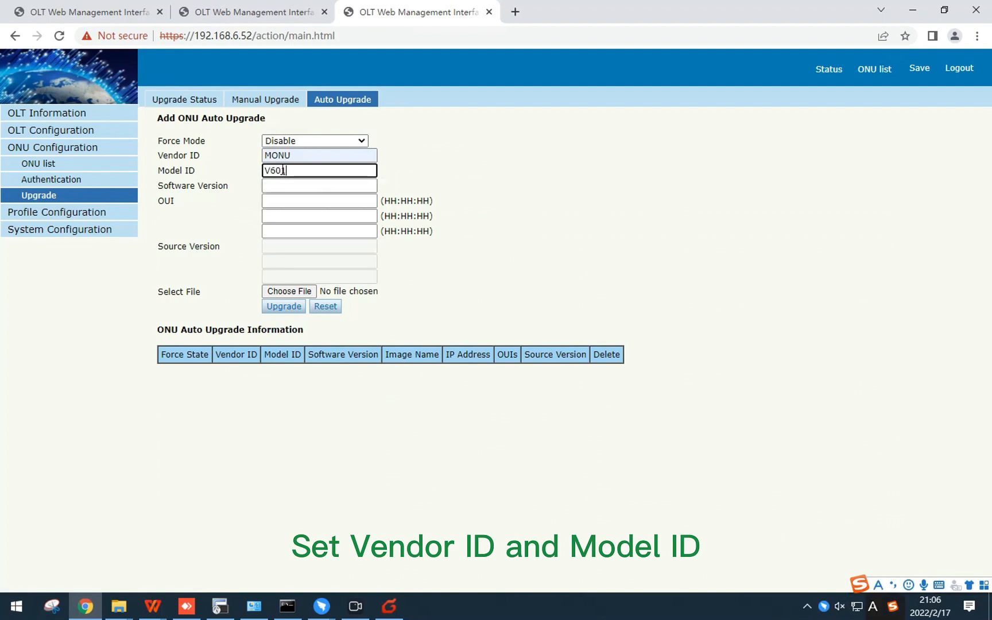
click(281, 184)
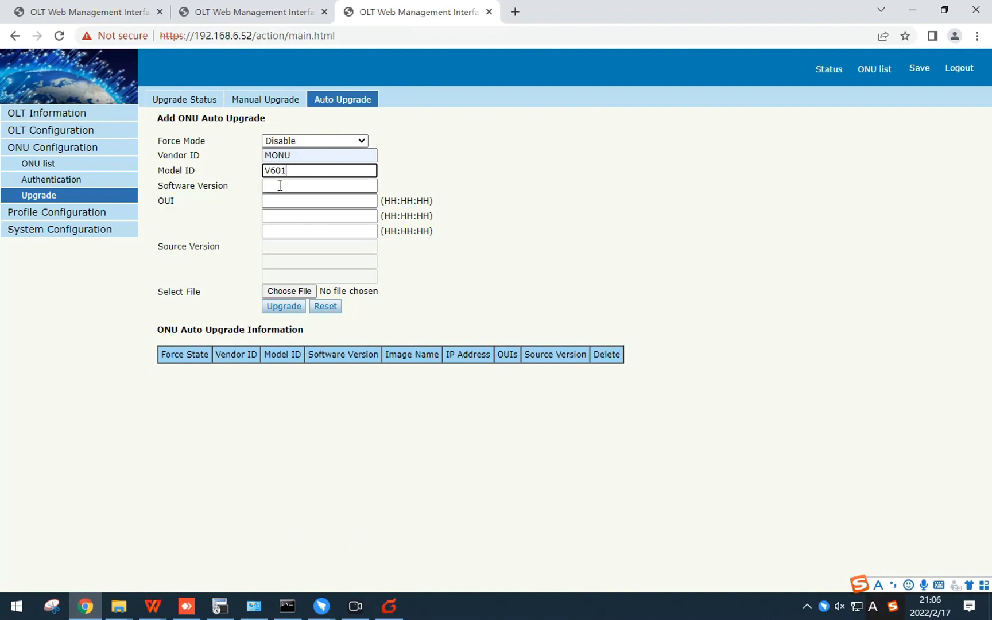
text(V1)
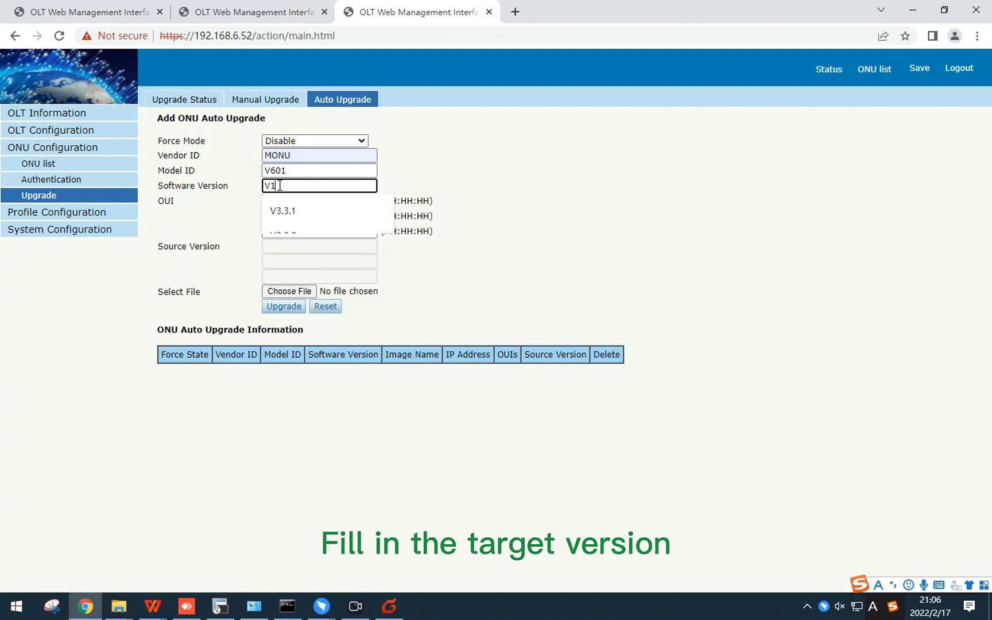
text(.0.7)
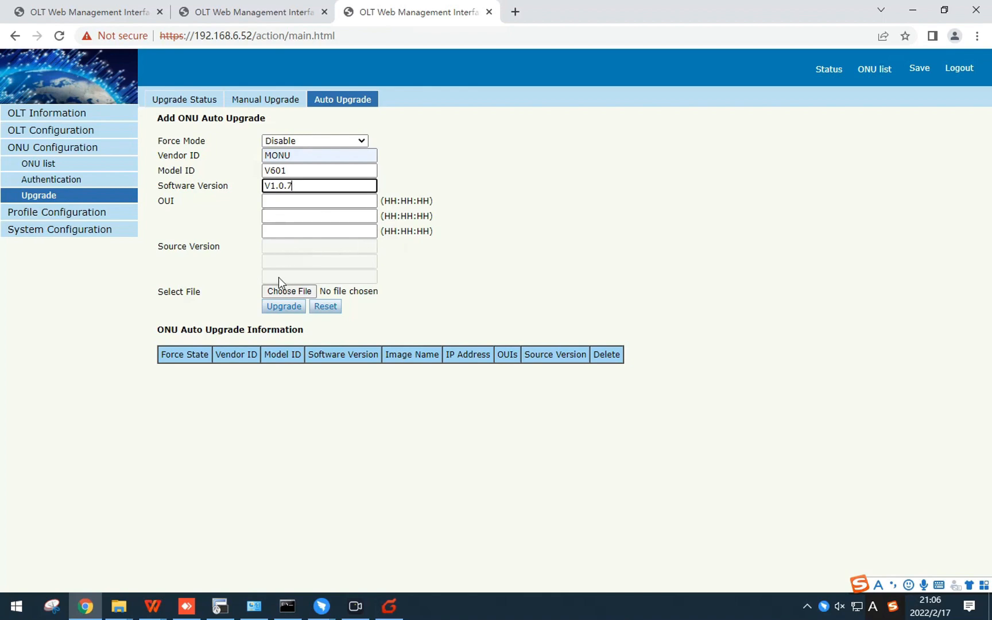
Choose V2801RD_v1.0.7_220110_S245.img as the auto upgrade firmware image and submit the rule.
click(282, 294)
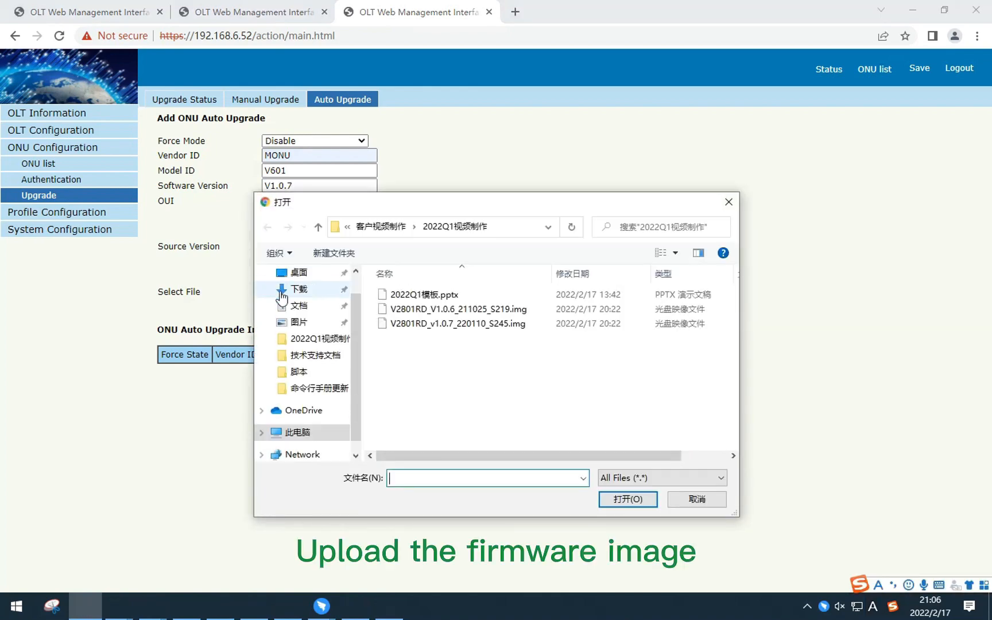
click(431, 323)
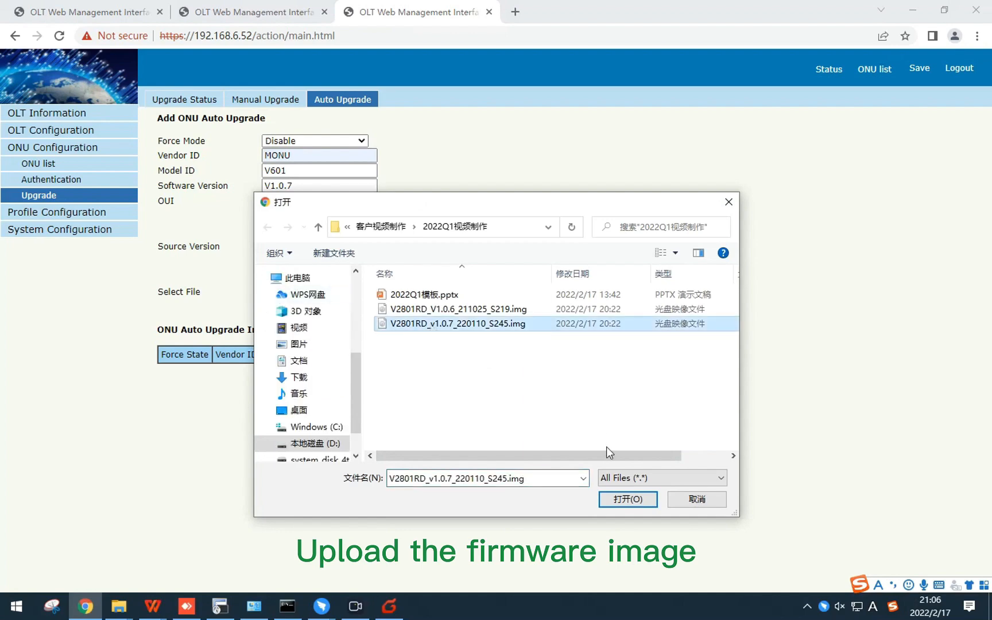
click(627, 499)
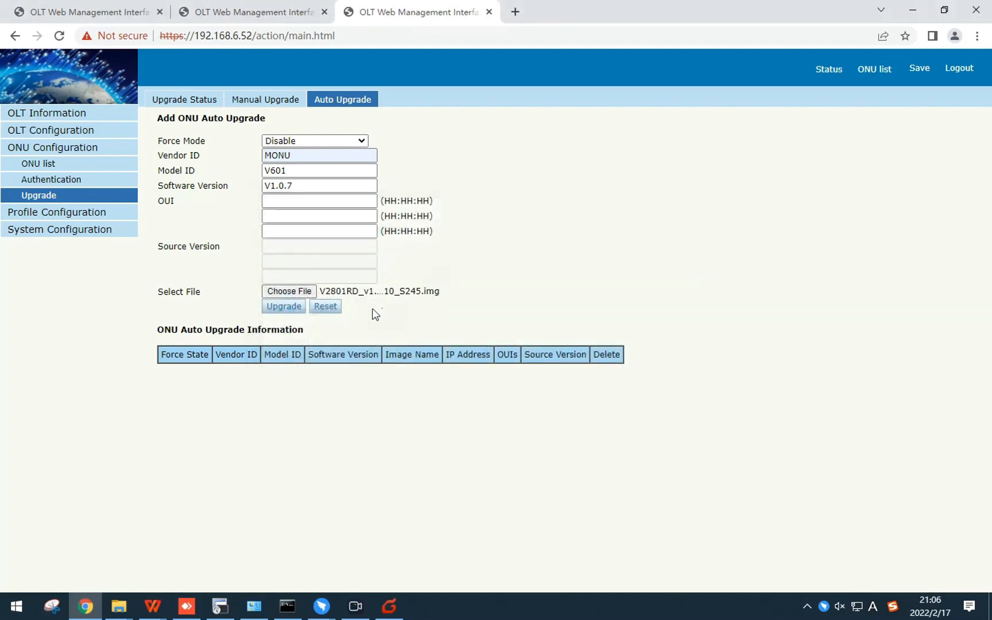
click(284, 307)
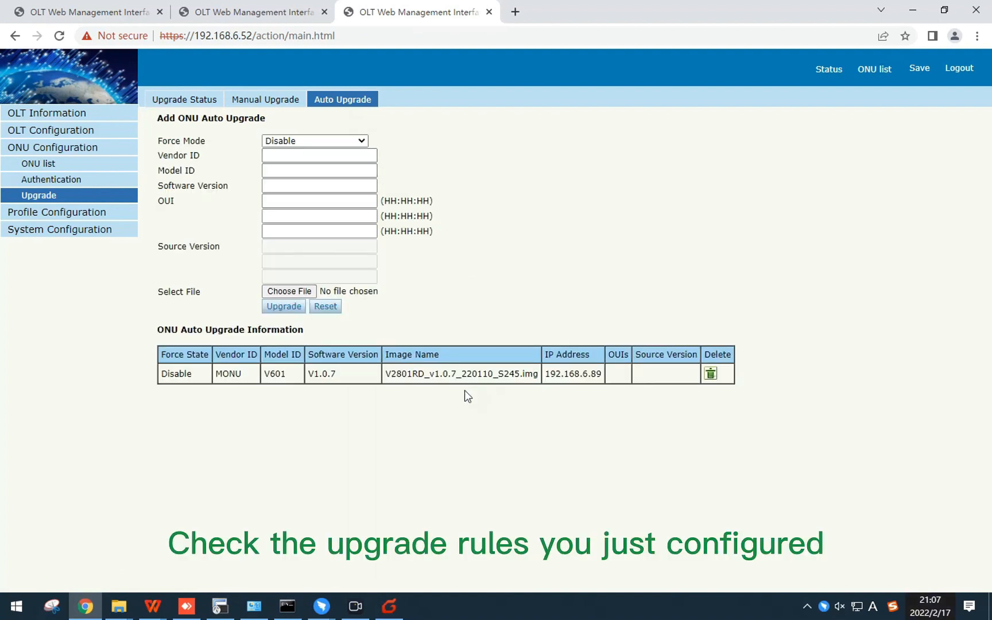
Check the auto upgrade progress in the upgrade status, and its result in the ONU status information.
click(179, 102)
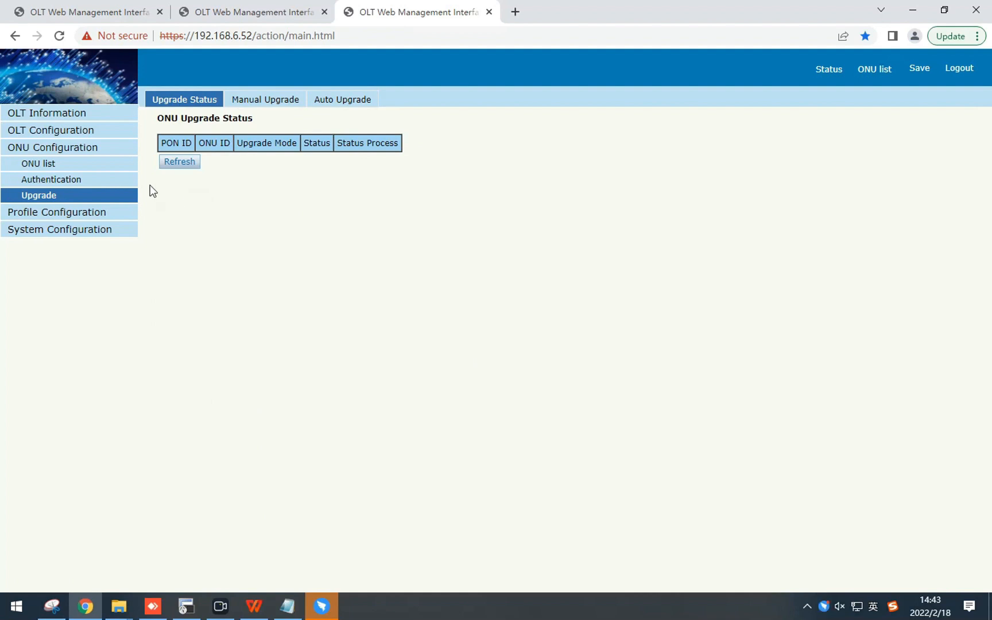
click(46, 166)
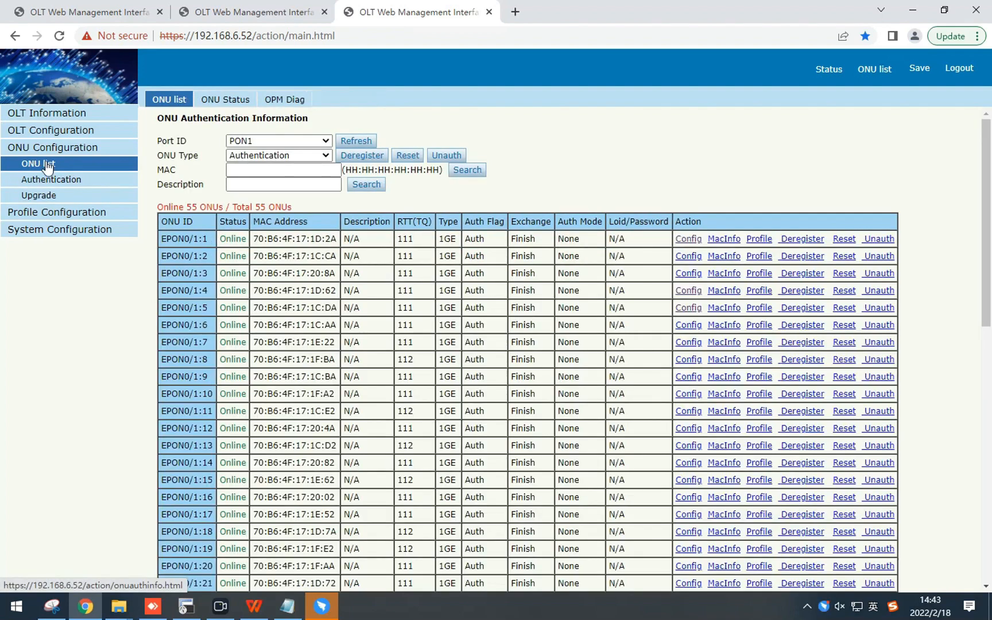
click(219, 100)
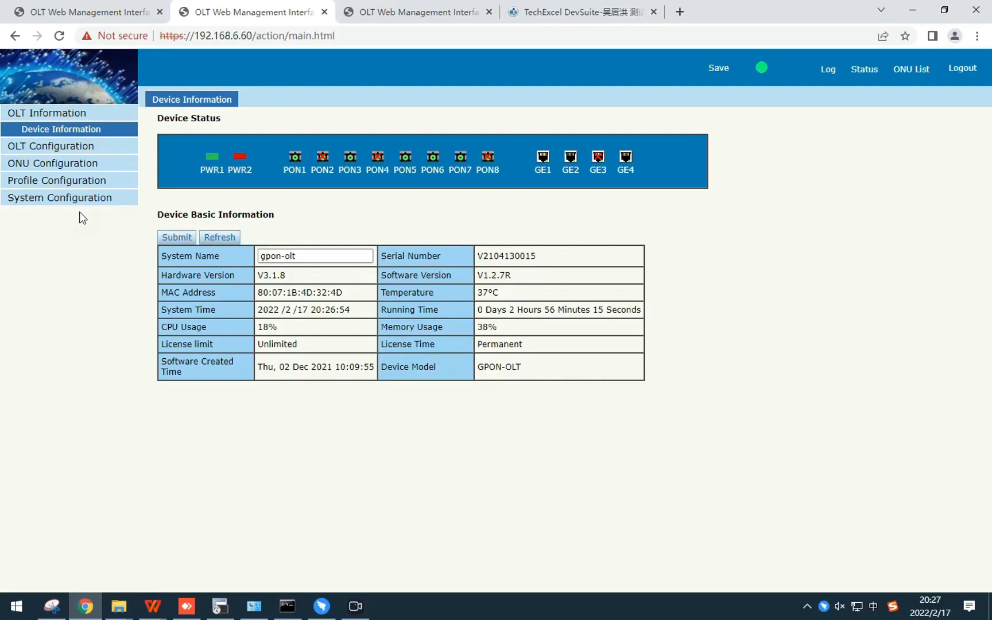
Check the firmware version and equipment ID in the detail information of ONU GPON0/5:1.
click(38, 164)
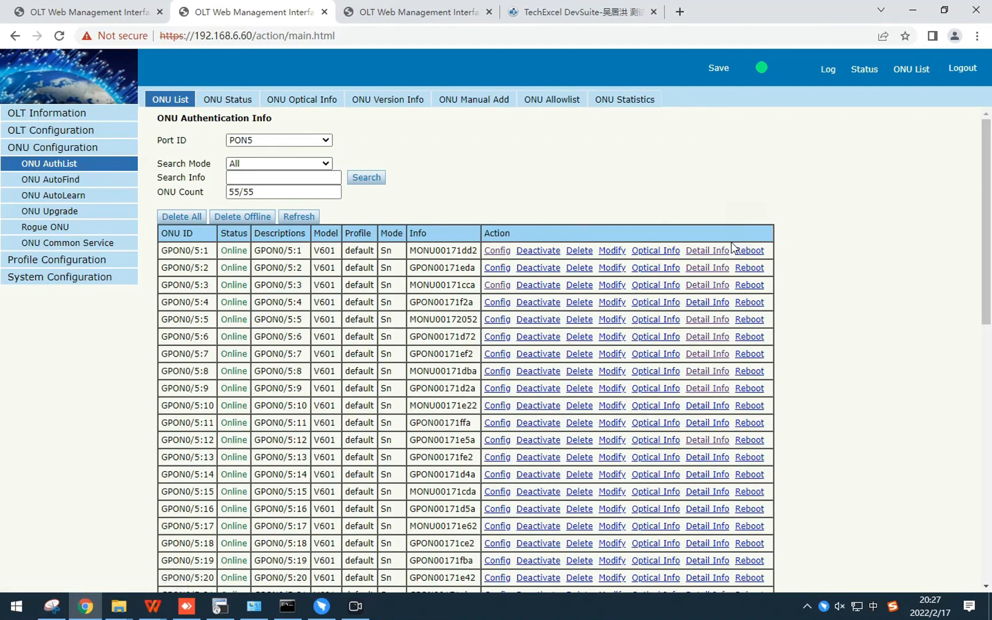
click(704, 252)
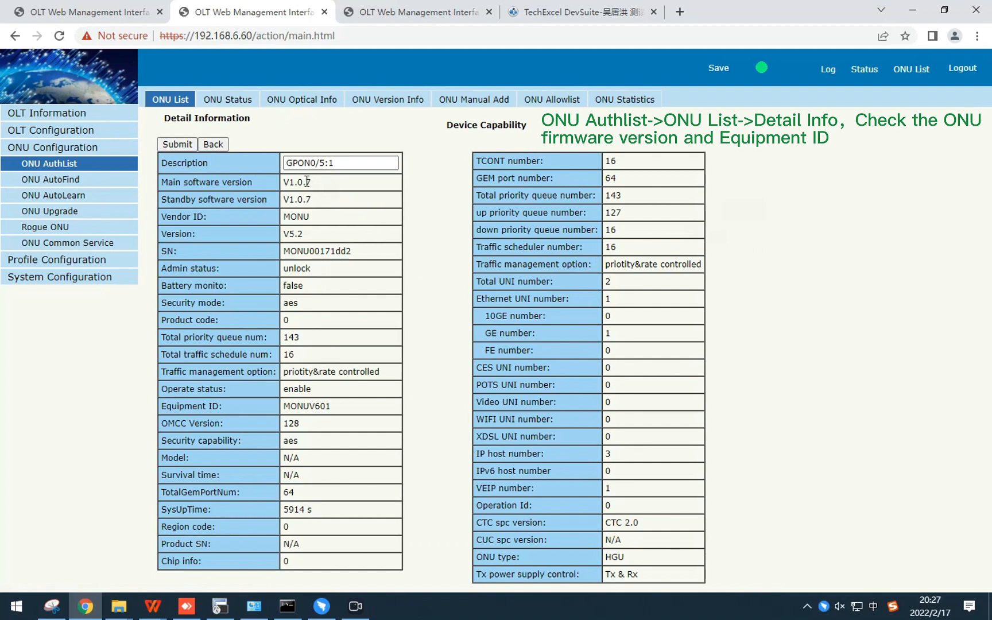
click(219, 144)
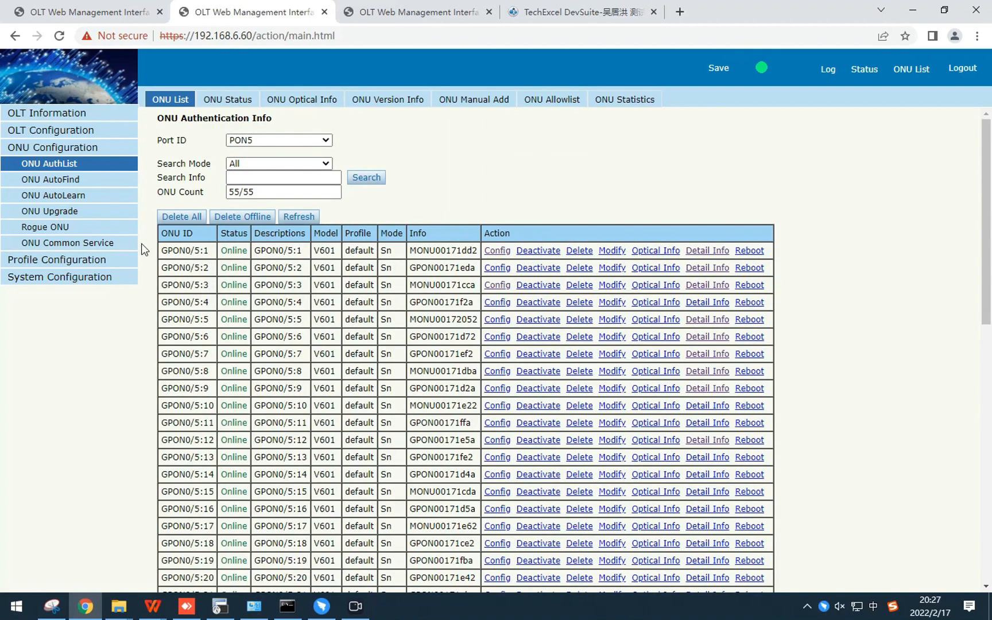
Upload the ONU firmware image V2801RD_V1.0.6_211025_S219.img to the GPON OLT.
click(59, 214)
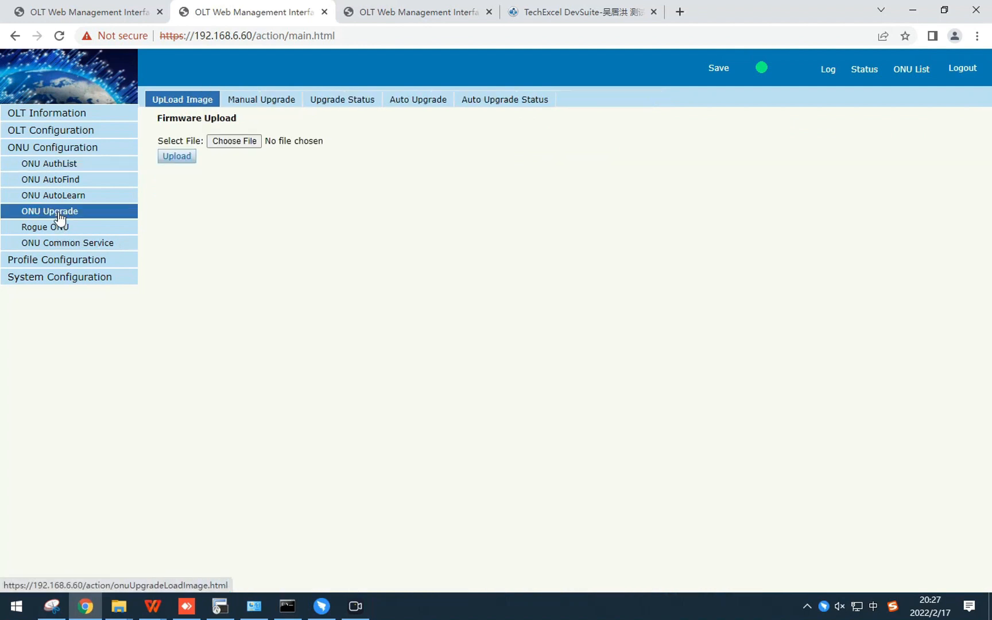
click(239, 144)
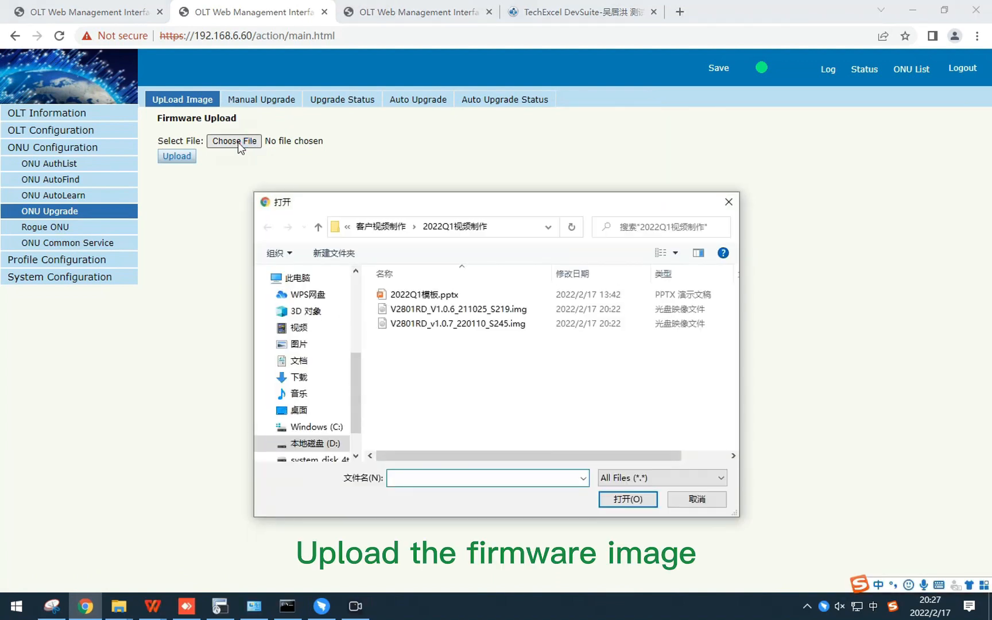
click(459, 310)
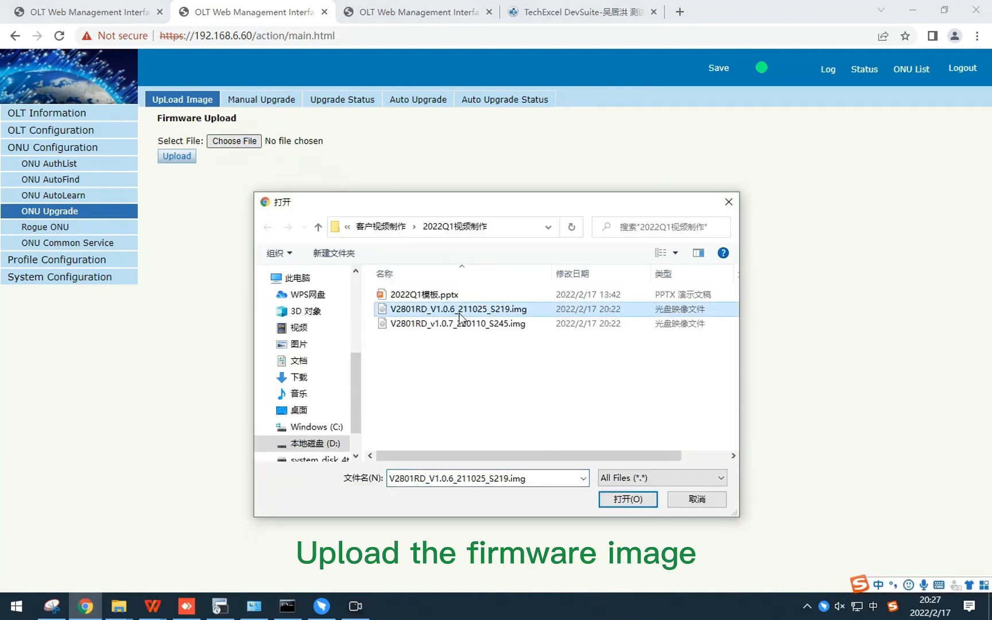
click(619, 498)
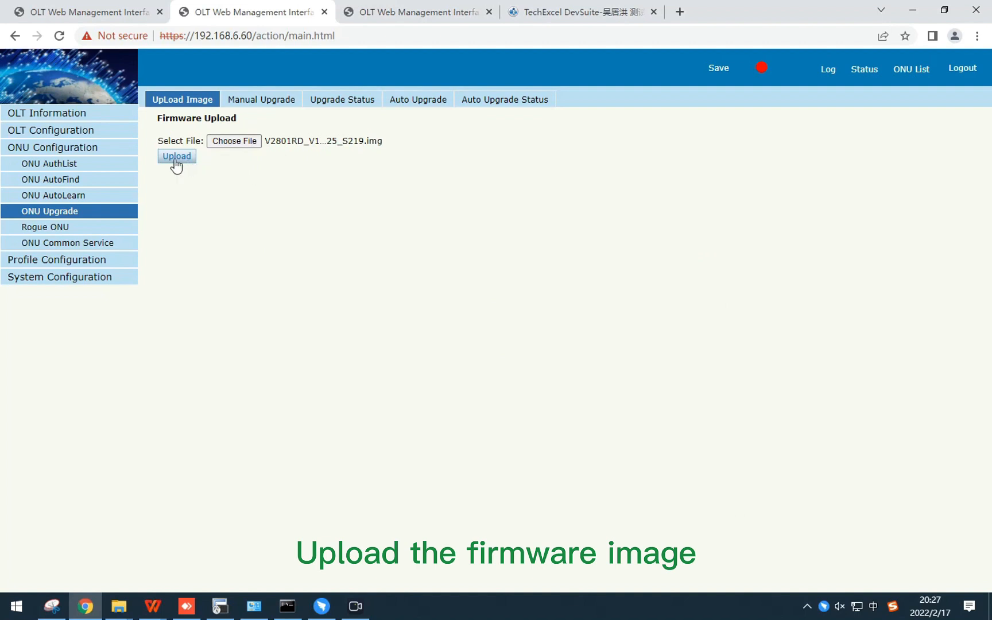
click(175, 157)
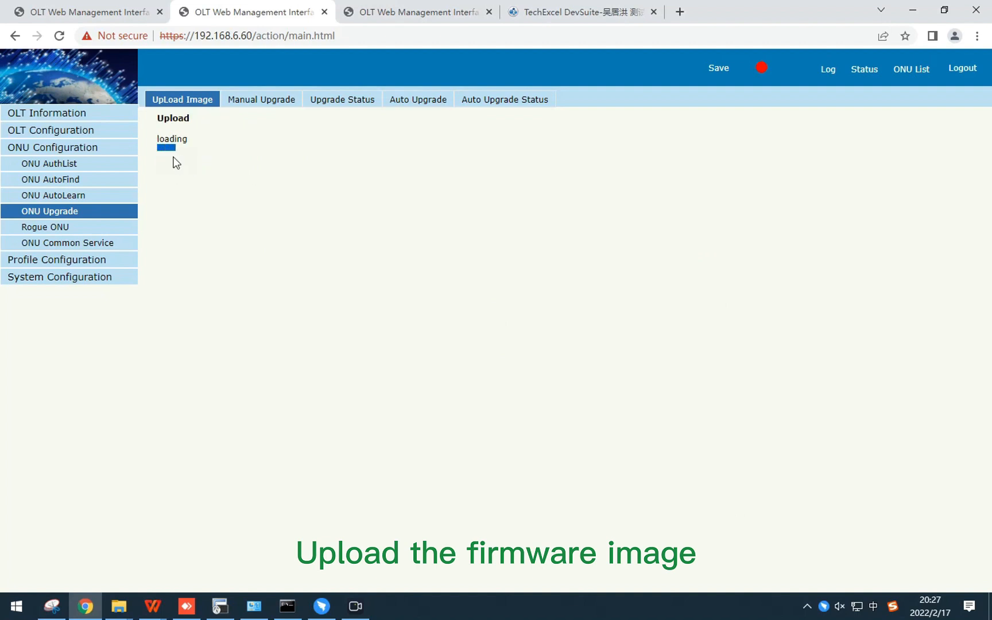
Commit a manual upgrade of ONUs 1,3,5,10-20 on PON5 with firmware v2801rd_v1.0.6_211025_s219.img.
click(270, 105)
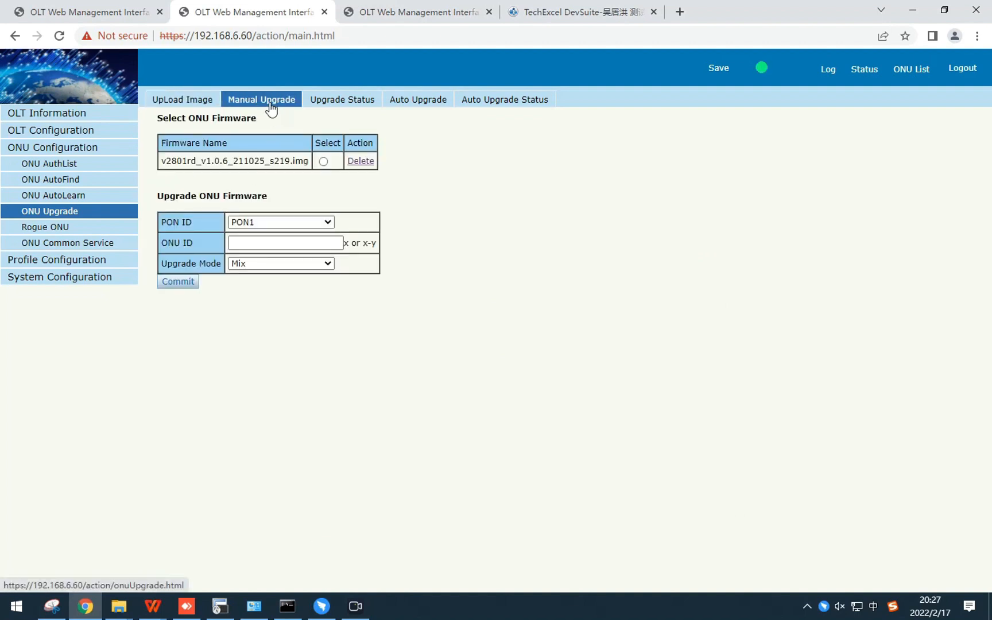
click(323, 162)
click(260, 224)
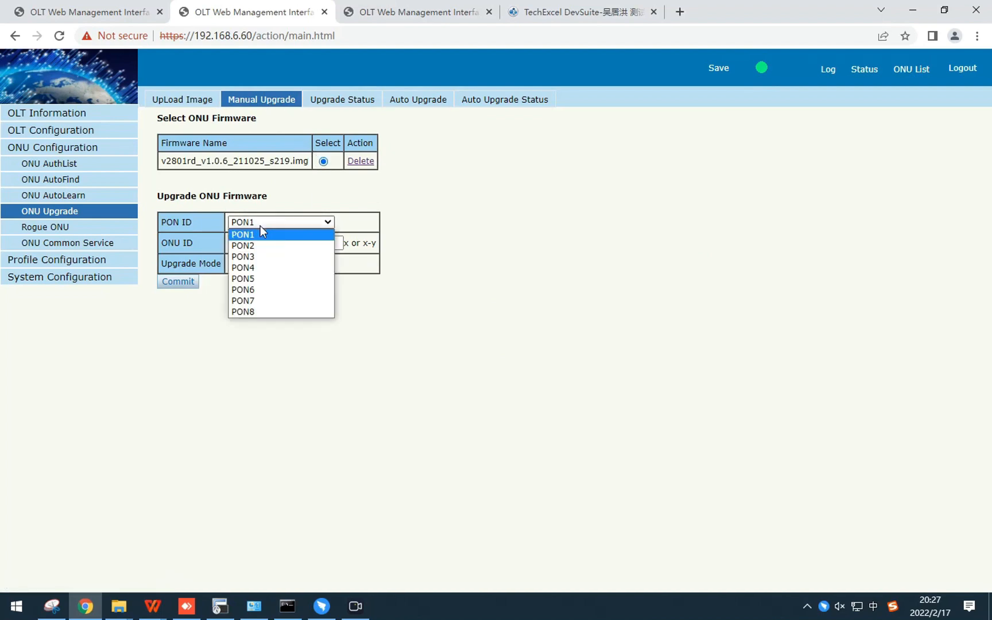
click(256, 279)
click(259, 242)
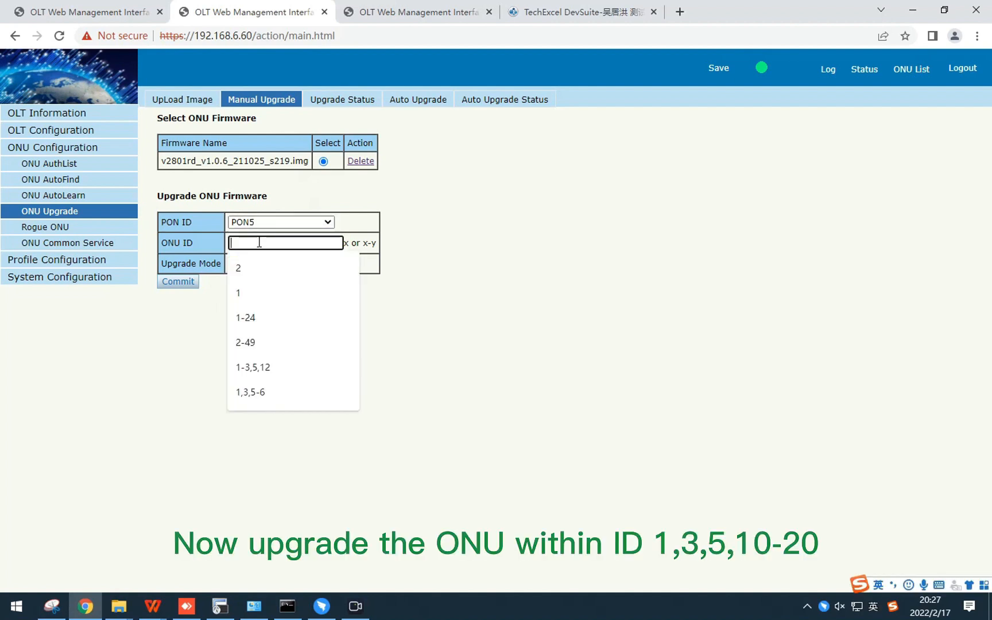
text(1,)
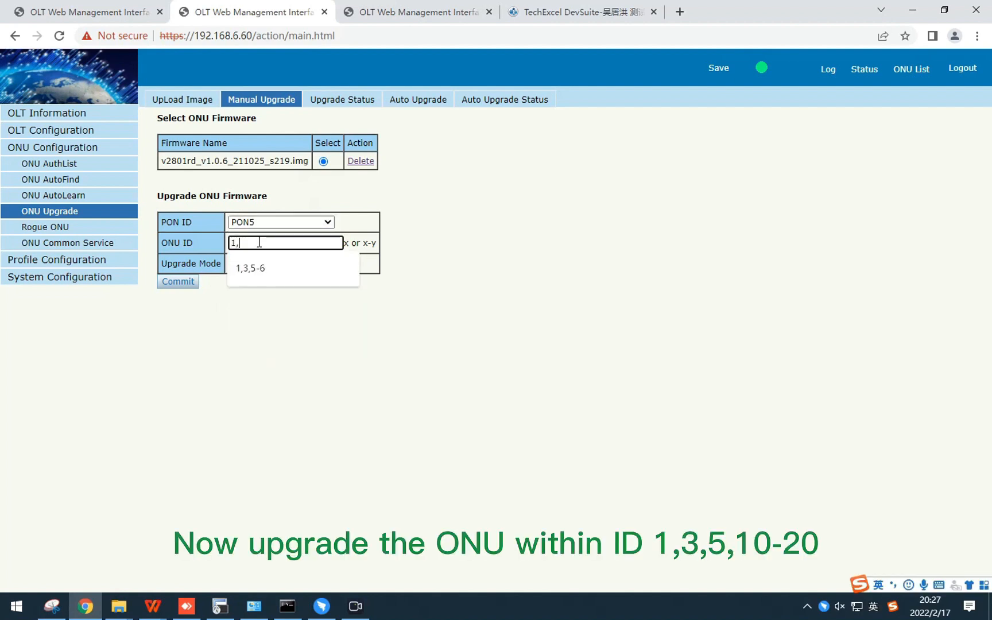
text(3,5,)
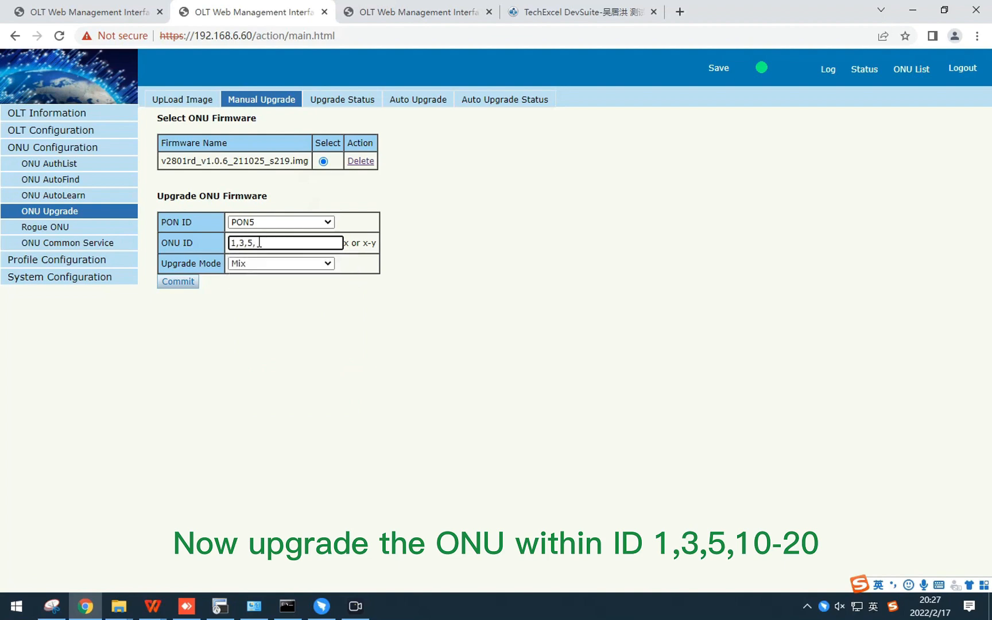
text(10-20)
click(178, 285)
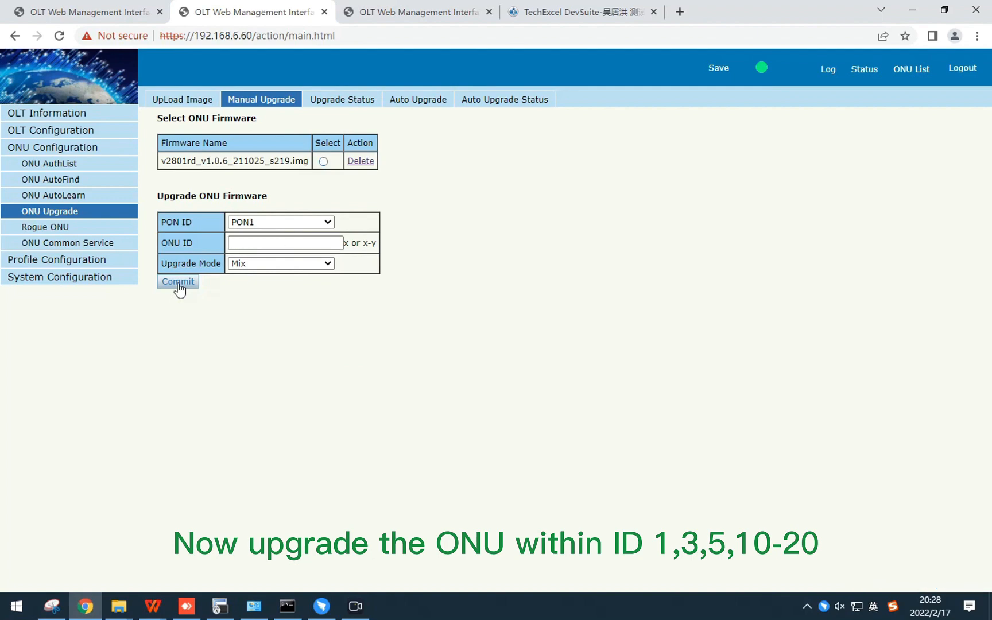
Check the manual upgrade progress of the PON5 ONUs and open the detail information of ONU GPON0/5:1.
click(342, 101)
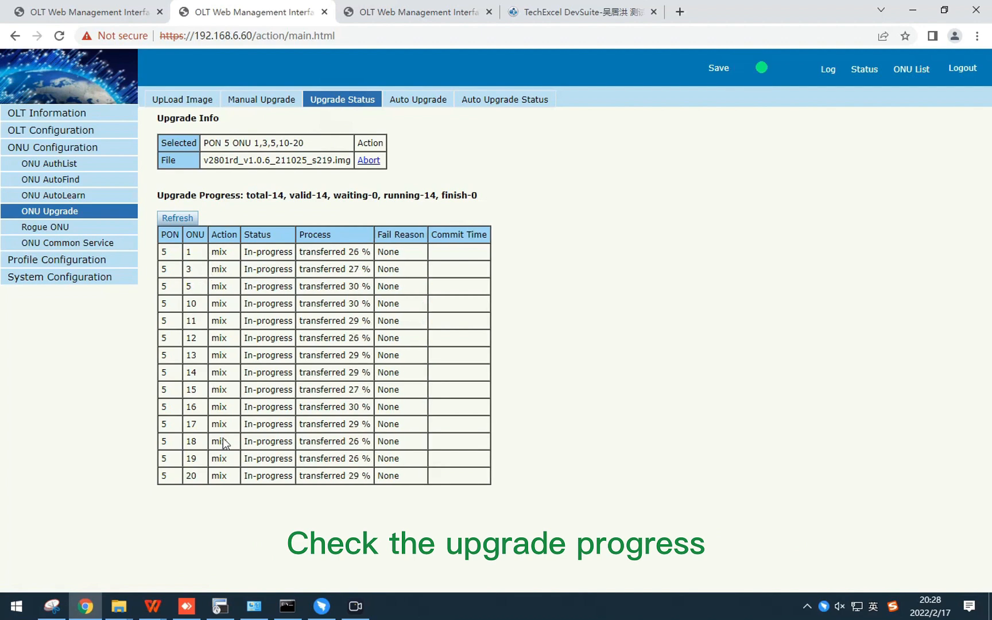
click(341, 101)
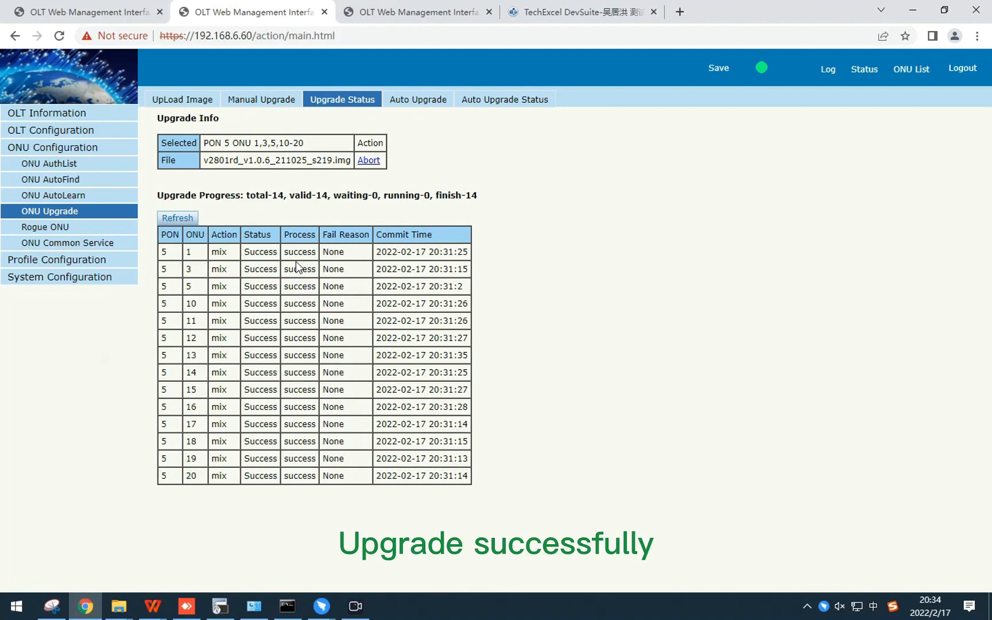
click(62, 165)
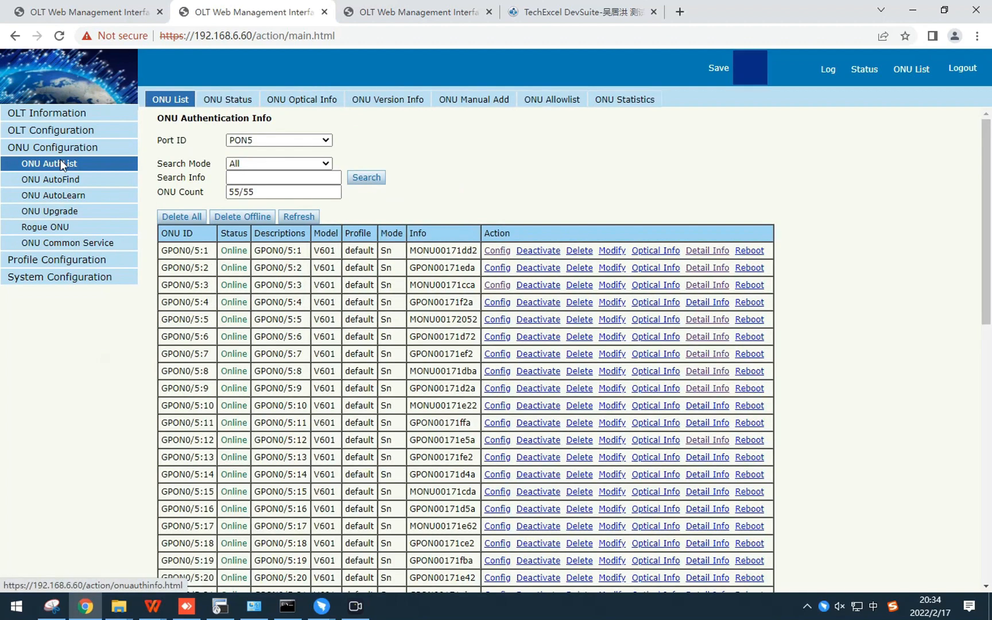
click(706, 253)
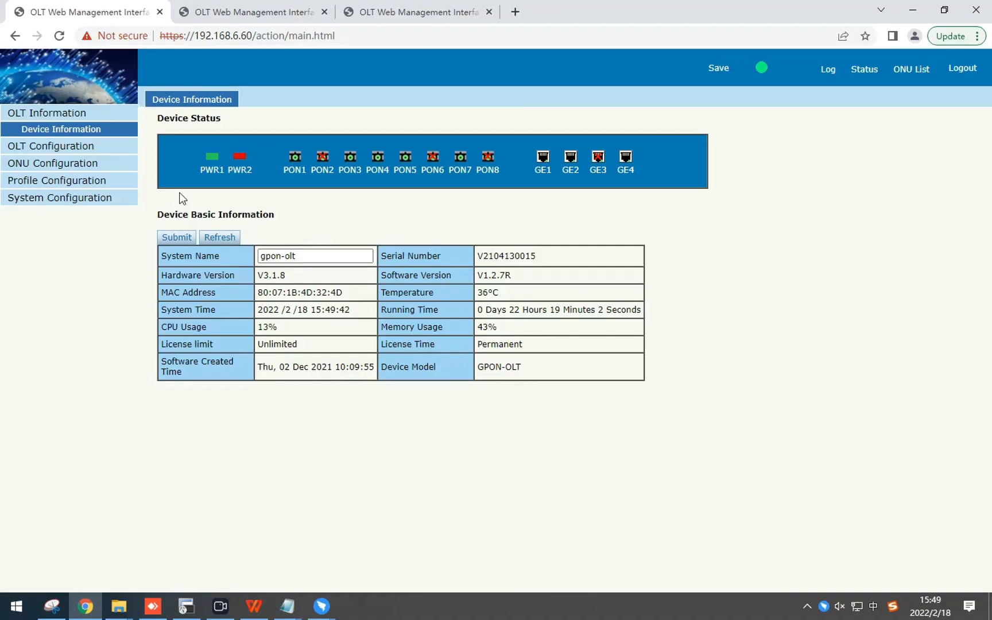
Look up the equipment ID and current firmware version of ONU GPON0/5:1 for an automatic upgrade.
click(48, 166)
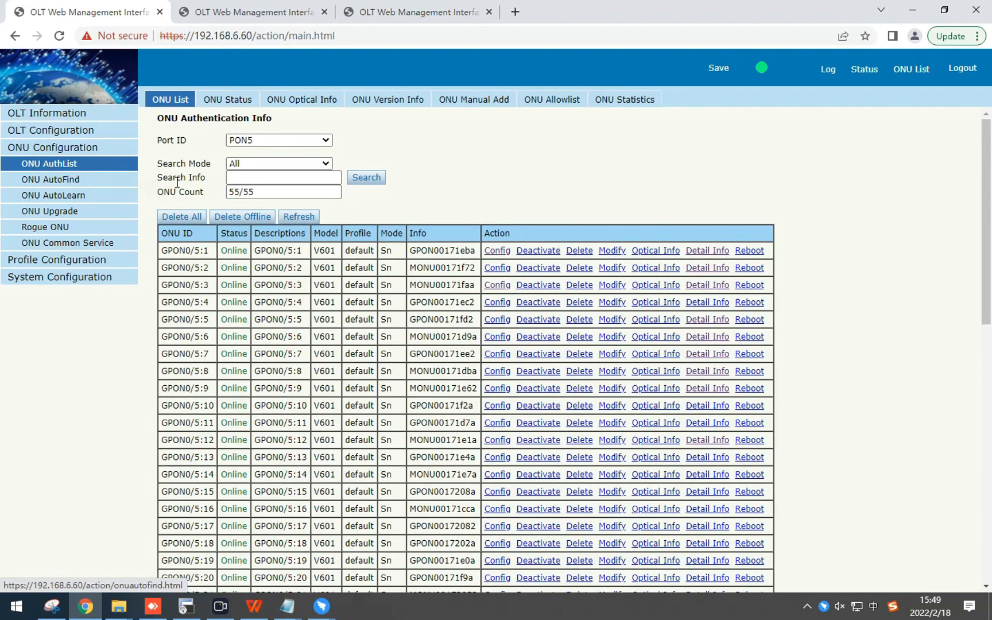
click(708, 252)
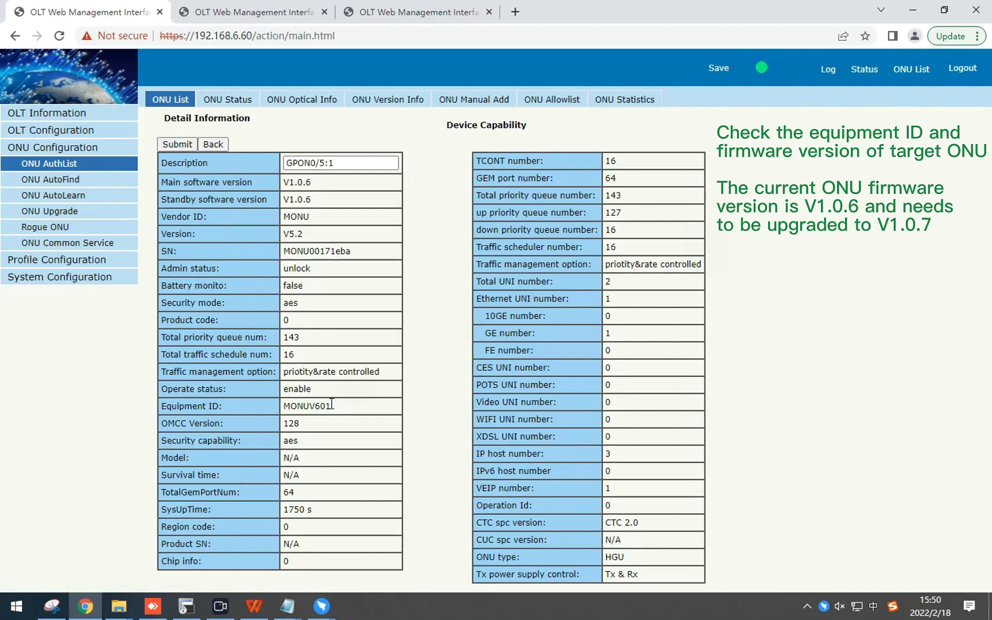
drag(283, 409, 303, 399)
Add an ONU auto upgrade rule with equipment ID MONUV601, software version V1.0.7 and firmware v2801rd_v1.0.7_220110_s245.img.
click(63, 221)
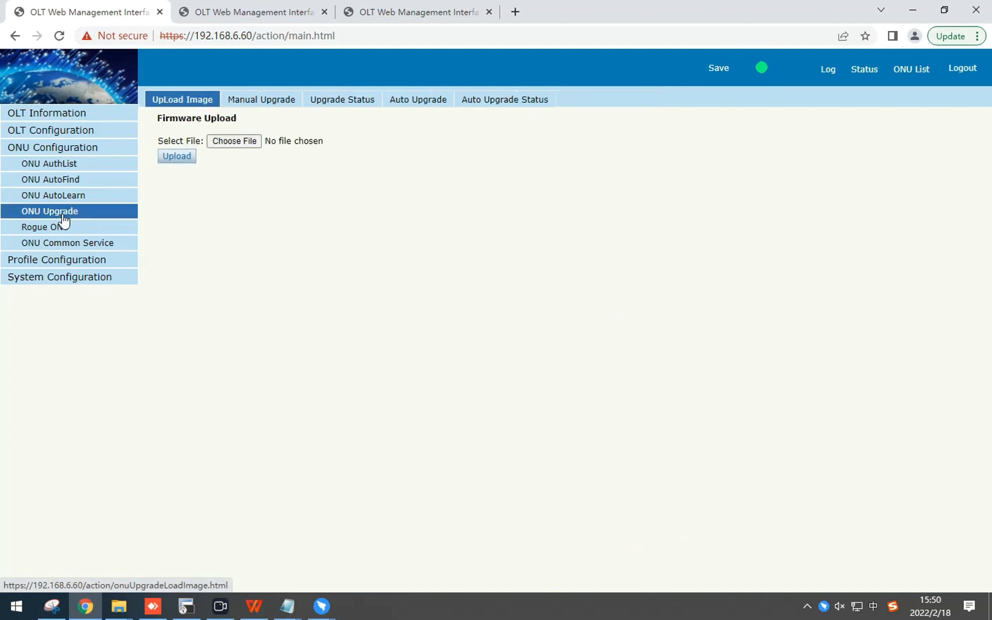
click(408, 102)
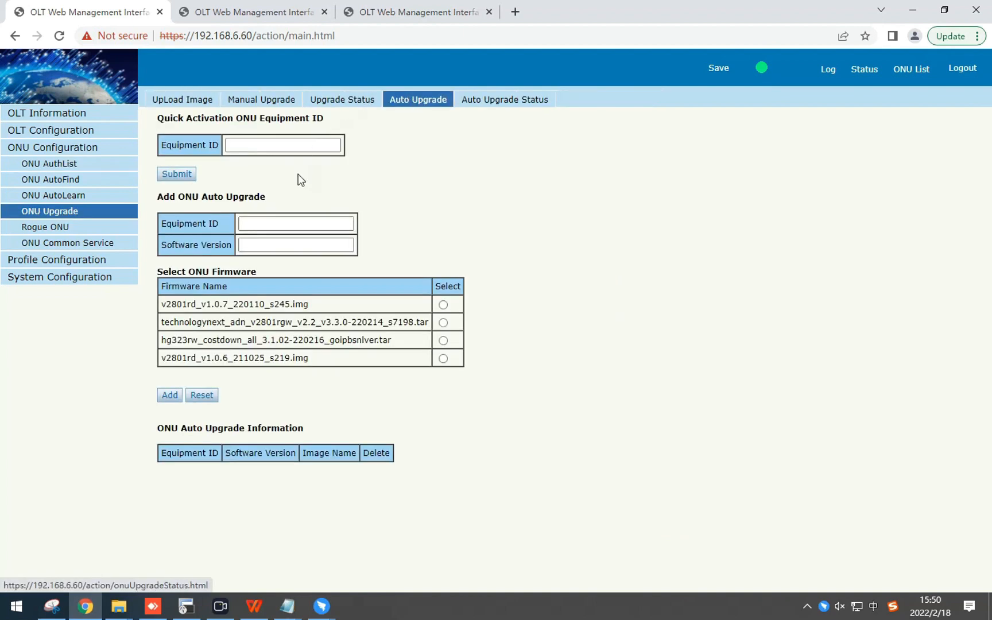
click(275, 222)
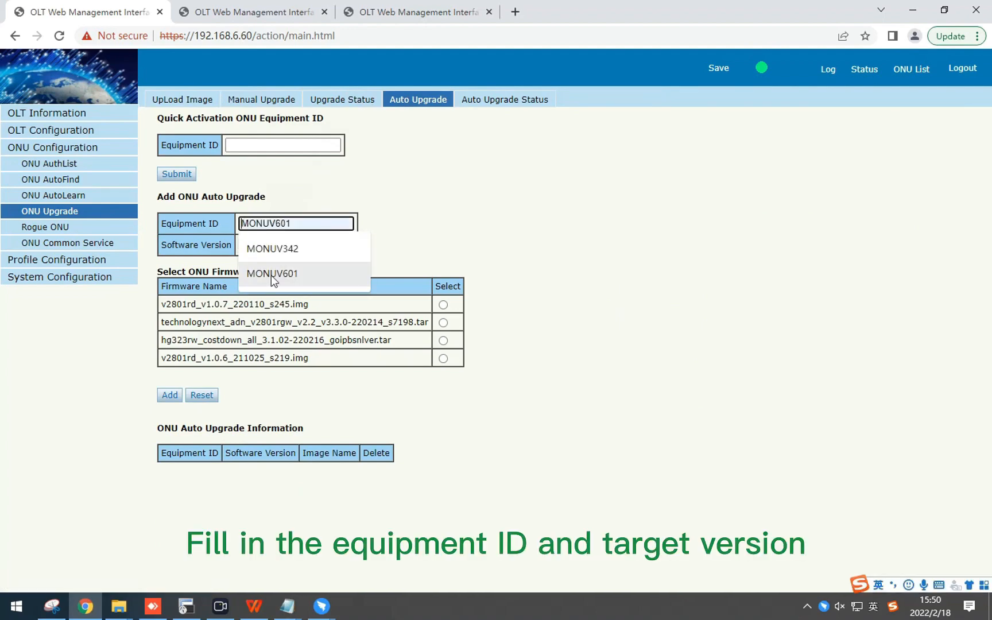
click(272, 275)
click(275, 247)
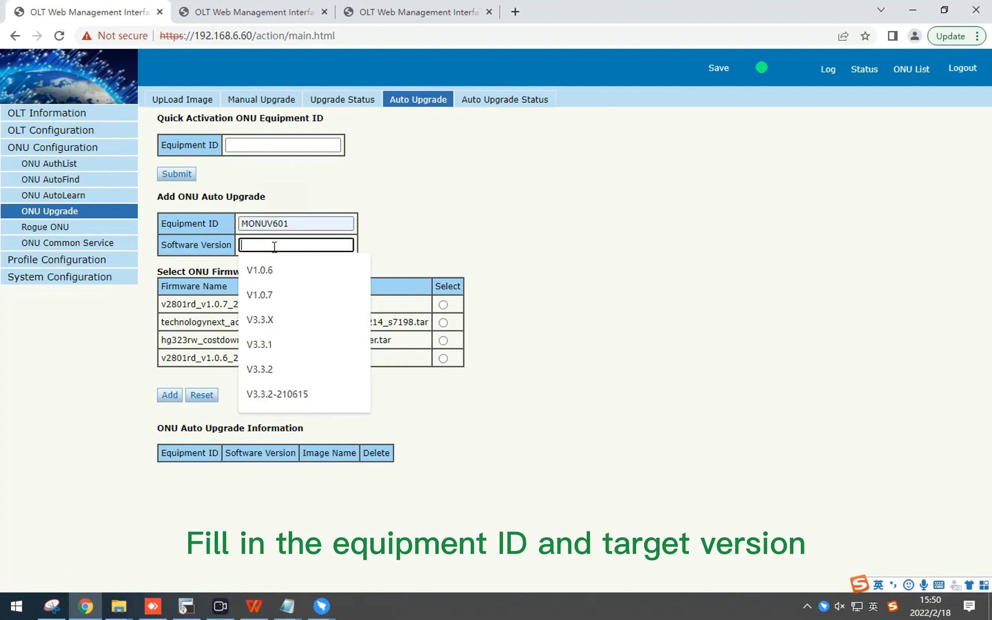
click(255, 298)
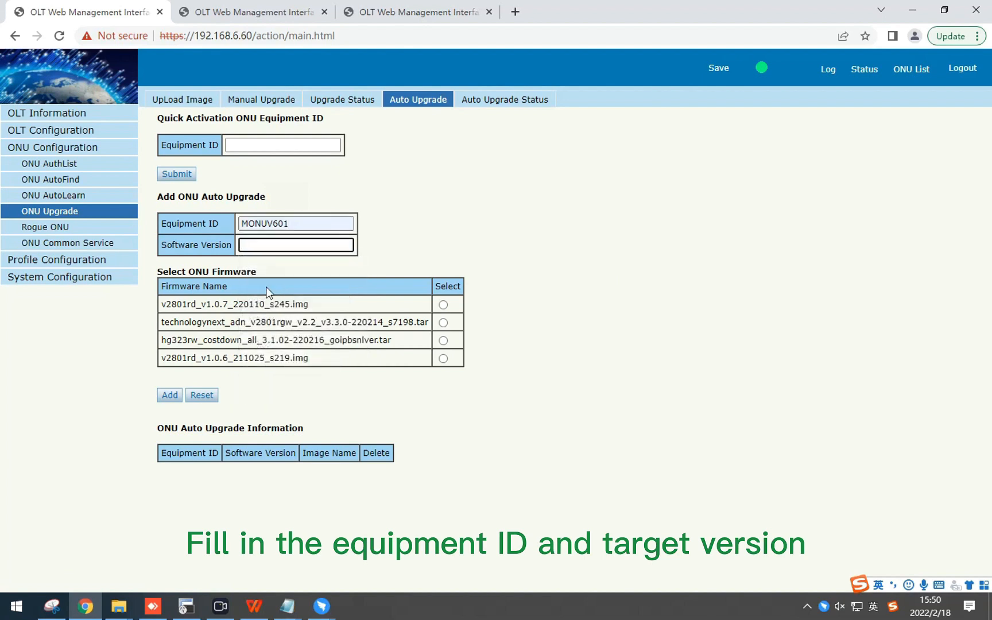
click(292, 245)
text(V1.0.)
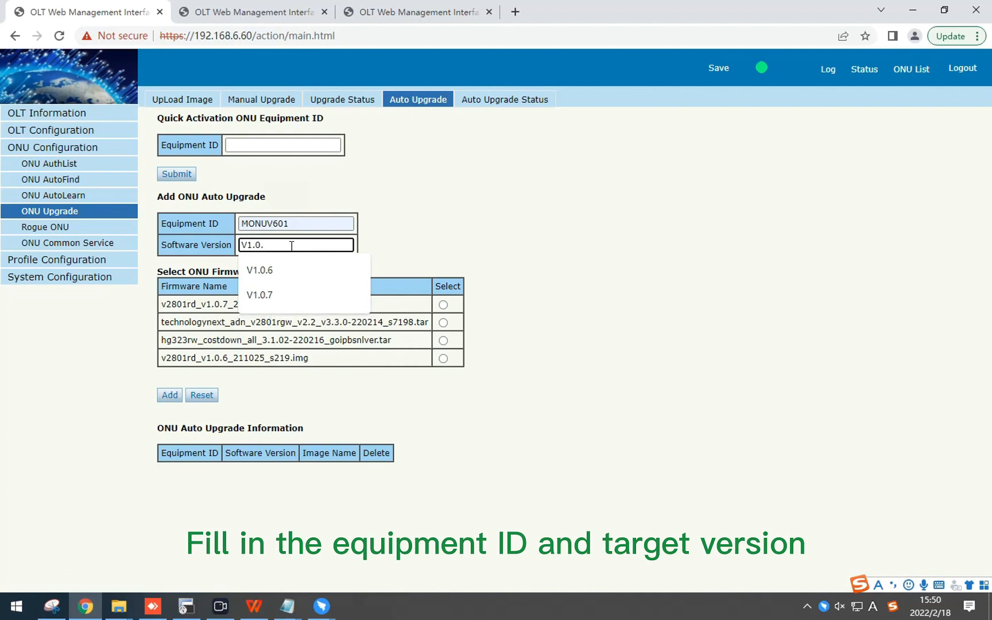
text(7)
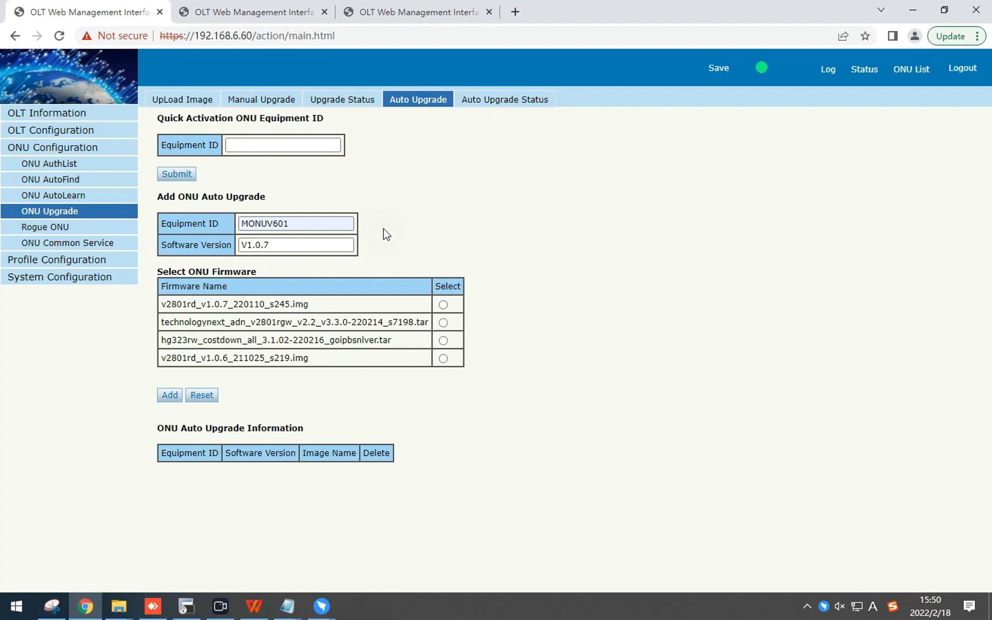
click(443, 305)
Check the auto upgrade status of the PON5 ONUs and the resulting firmware version of ONU GPON0/5:1.
click(488, 109)
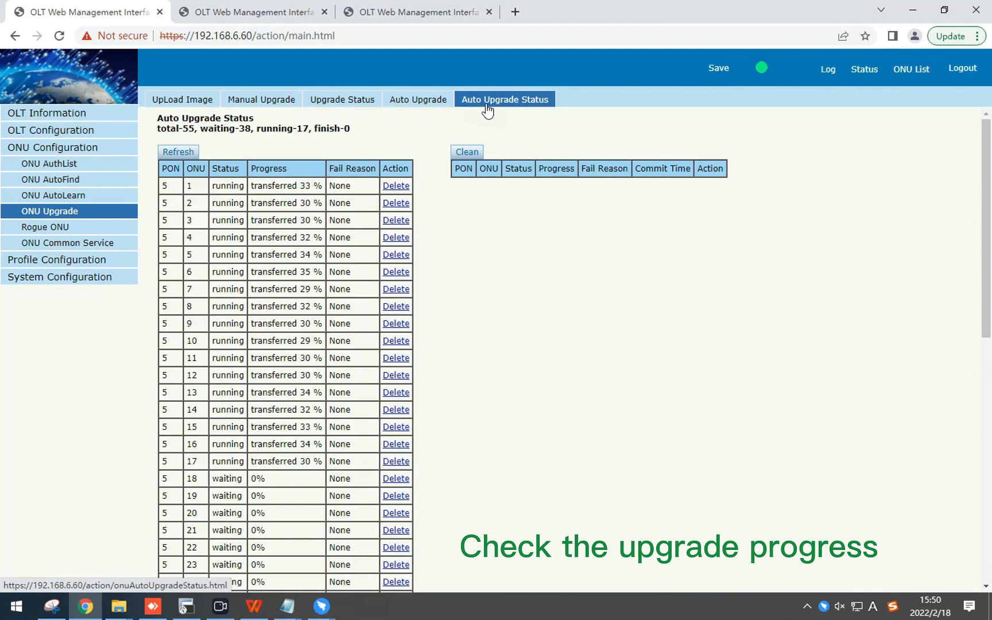
click(432, 103)
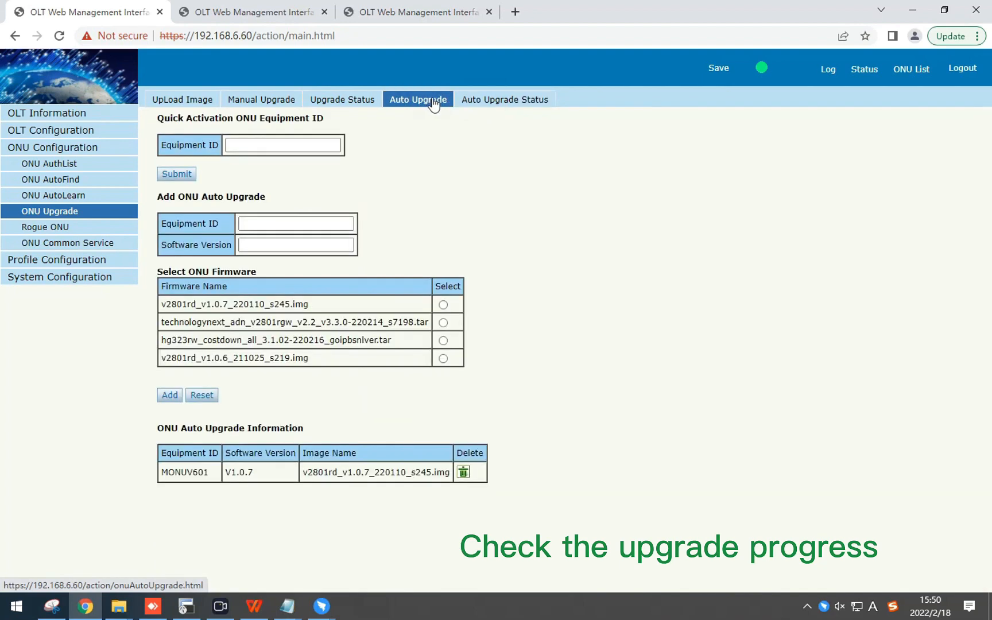
click(493, 105)
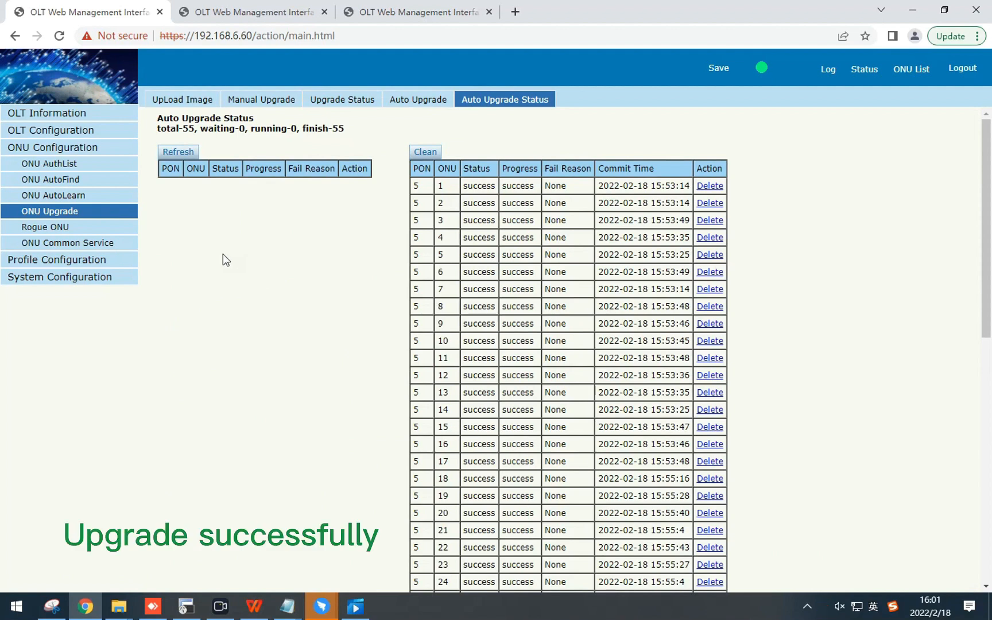
click(88, 167)
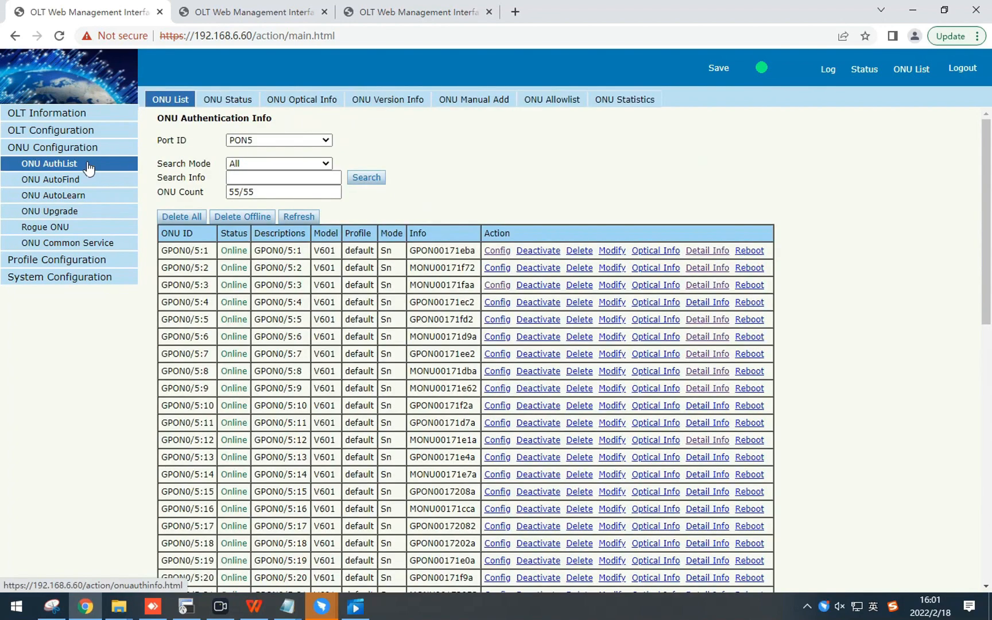
click(695, 250)
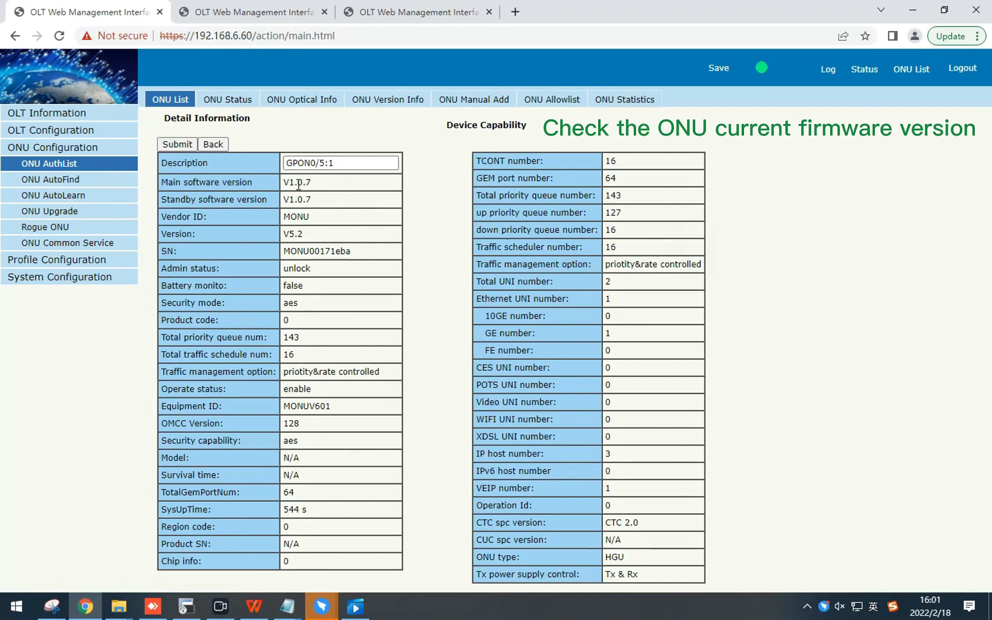